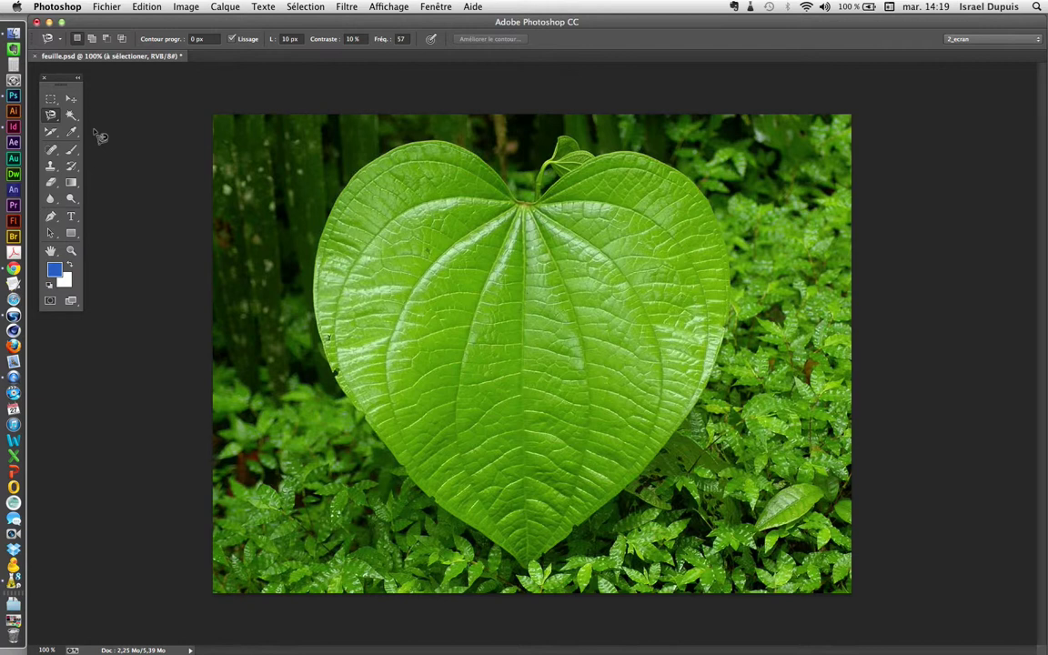
# Step: Outline a rounded area on the upper left half of the leaf with the freehand Lasso, and deselect it
pyautogui.click(51, 114)
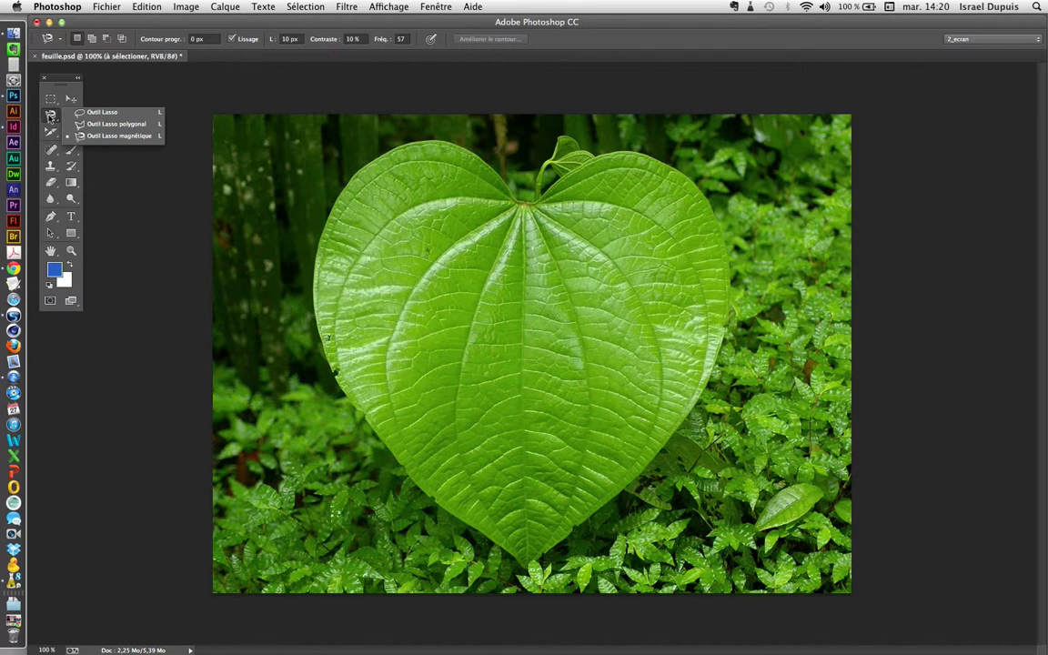
pyautogui.click(108, 135)
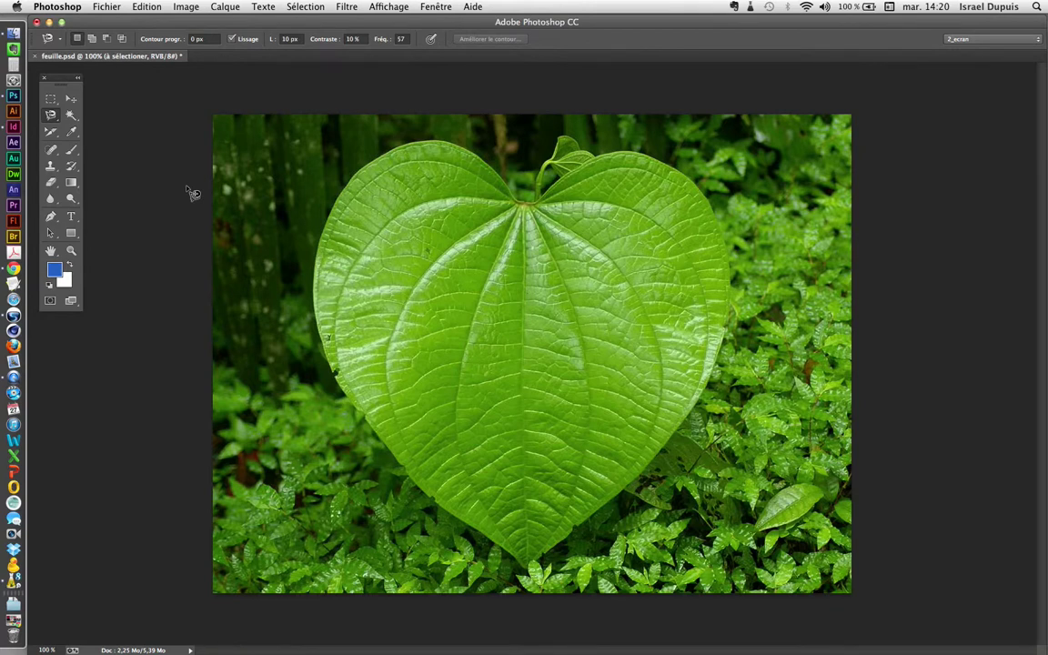
pyautogui.click(50, 114)
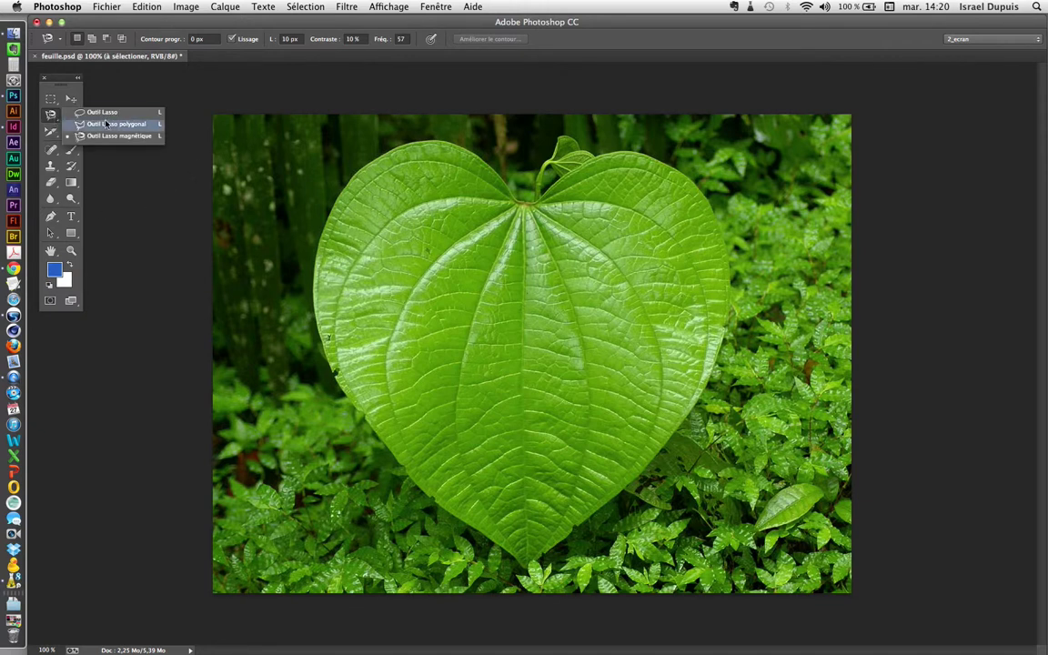
pyautogui.click(114, 122)
pyautogui.moveTo(367, 255)
pyautogui.mouseDown()
pyautogui.moveTo(531, 240)
pyautogui.moveTo(427, 218)
pyautogui.mouseUp()
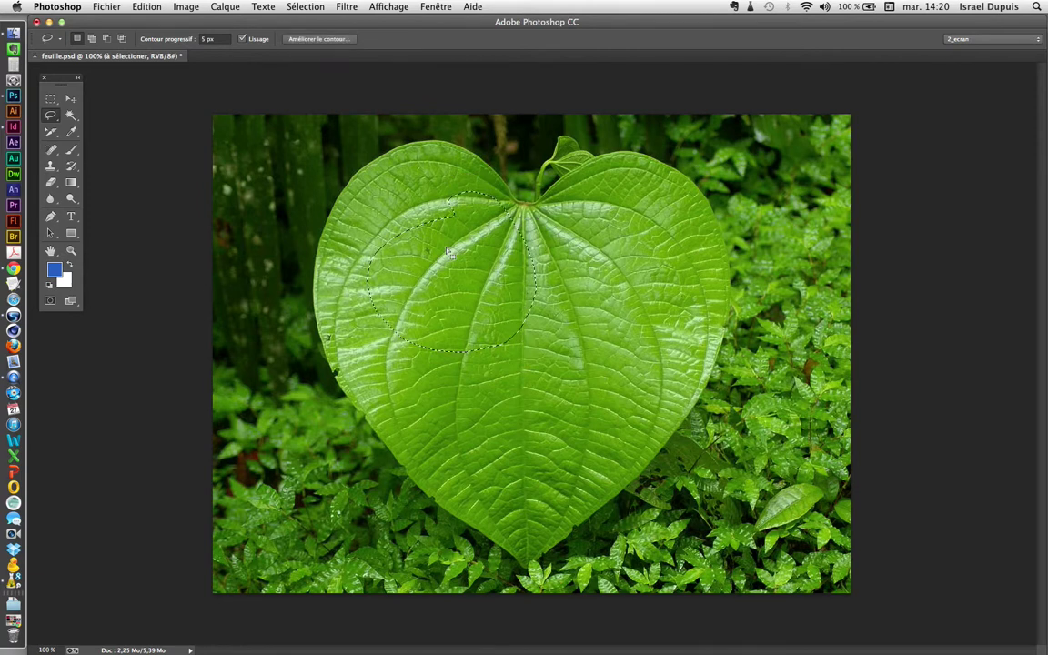
pyautogui.press('super+d')
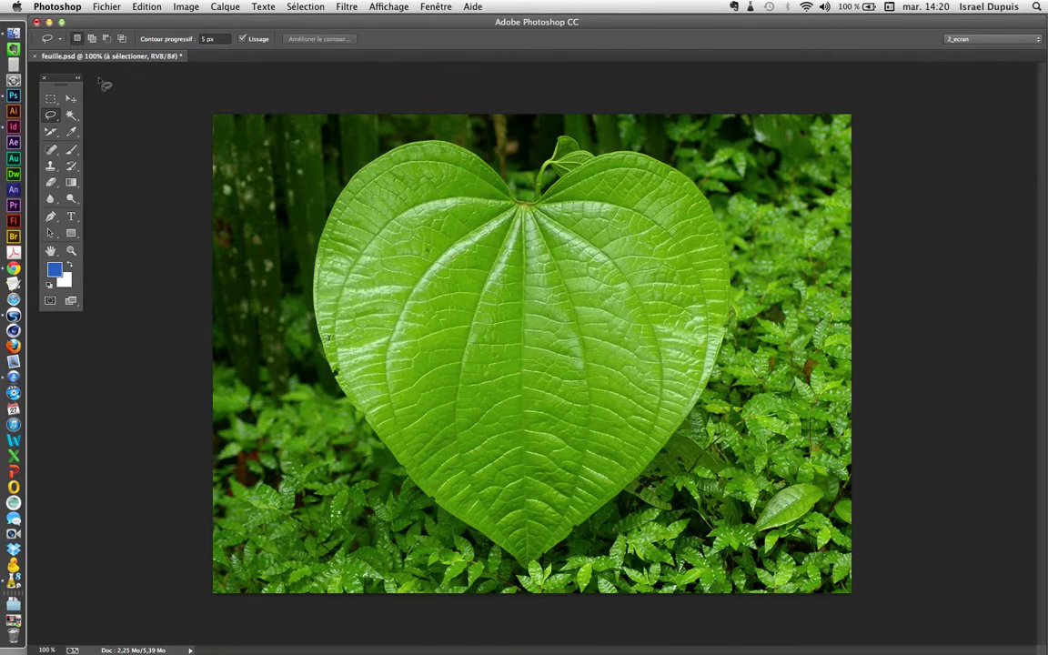
# Step: Try the Lasso's add, subtract and intersect modes on freehand selections in the middle of the leaf, and deselect
pyautogui.click(92, 38)
pyautogui.moveTo(488, 304)
pyautogui.mouseDown()
pyautogui.moveTo(406, 368)
pyautogui.moveTo(476, 274)
pyautogui.moveTo(582, 248)
pyautogui.moveTo(656, 364)
pyautogui.moveTo(546, 369)
pyautogui.moveTo(473, 273)
pyautogui.mouseUp()
pyautogui.click(106, 39)
pyautogui.moveTo(625, 224)
pyautogui.mouseDown()
pyautogui.moveTo(574, 275)
pyautogui.moveTo(574, 320)
pyautogui.moveTo(678, 286)
pyautogui.mouseUp()
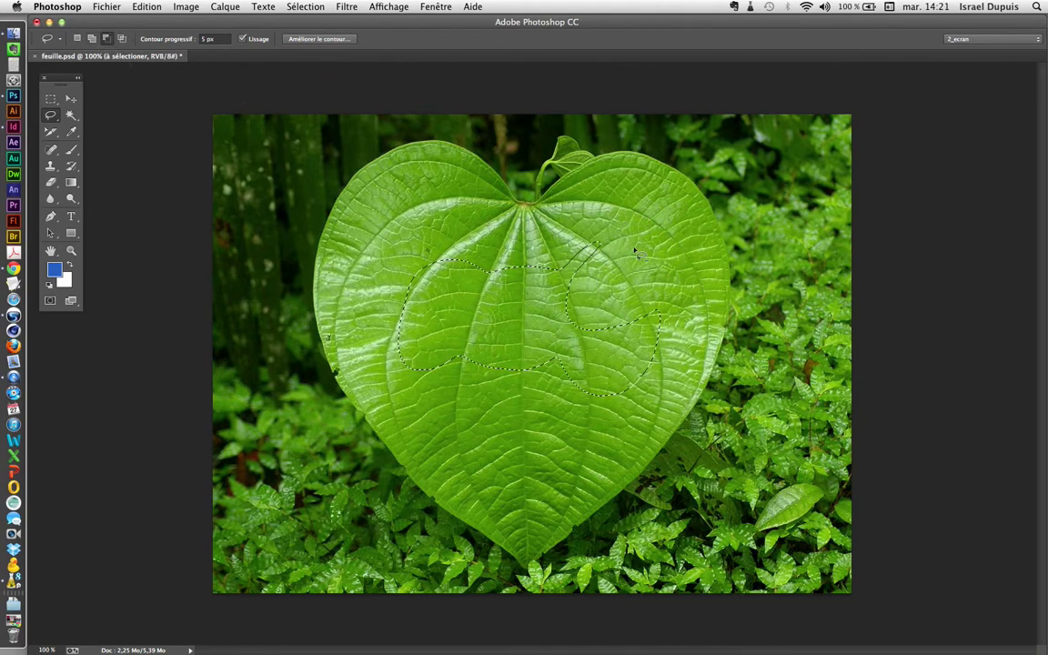
pyautogui.click(122, 39)
pyautogui.moveTo(469, 269); pyautogui.dragTo(470, 368)
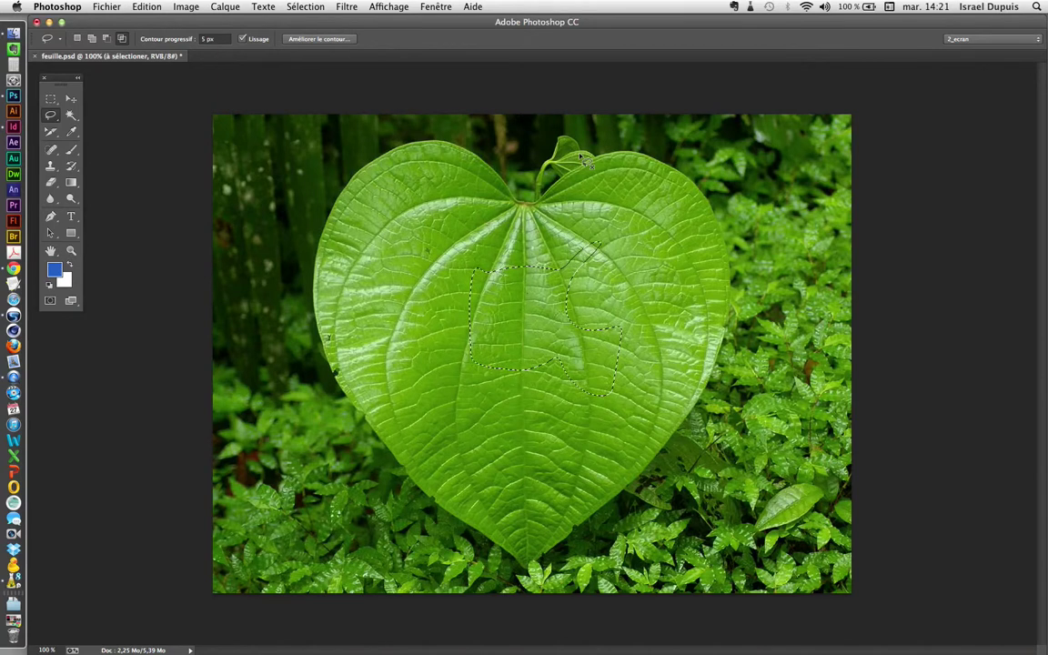
pyautogui.press('super+d')
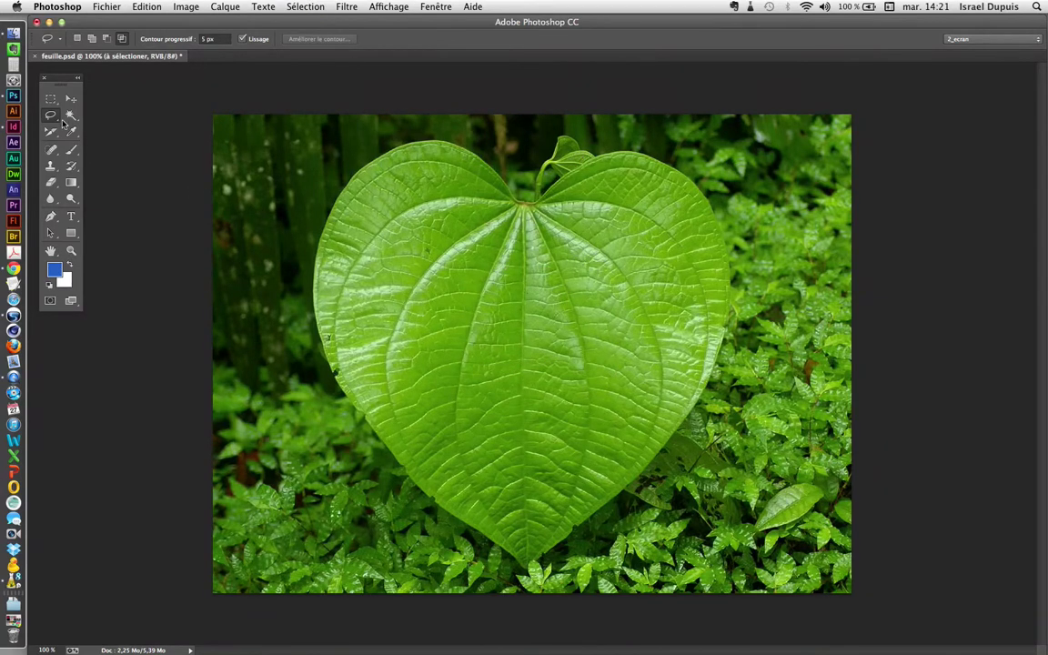
# Step: Set the Lasso feather to 20 px and outline a large rounded area in the middle of the leaf
pyautogui.click(50, 116)
pyautogui.click(91, 106)
pyautogui.click(207, 39)
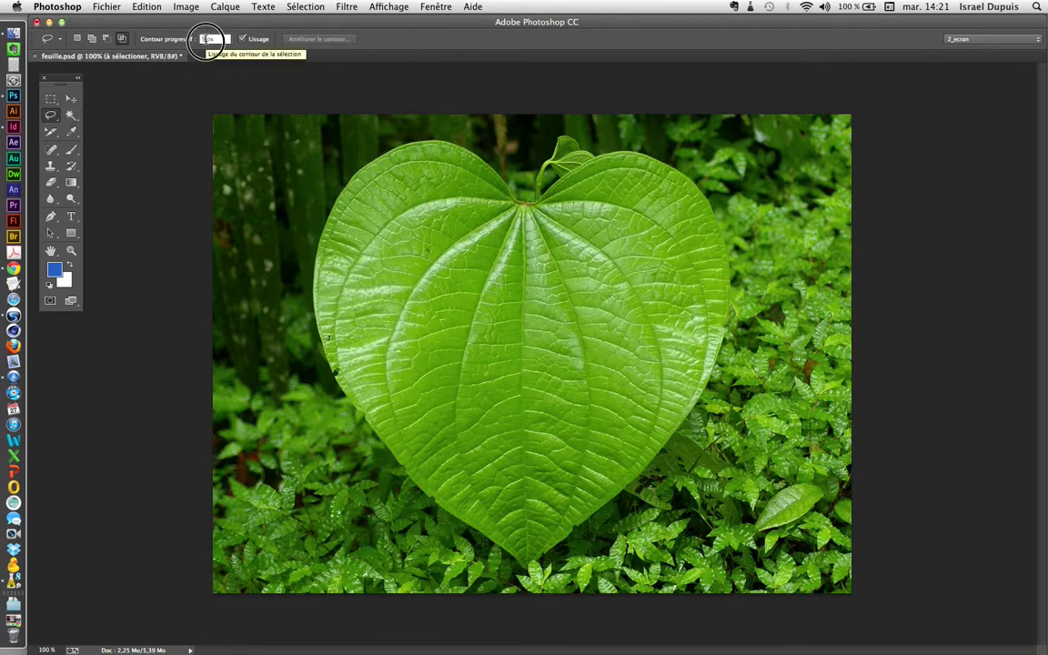
pyautogui.write('20')
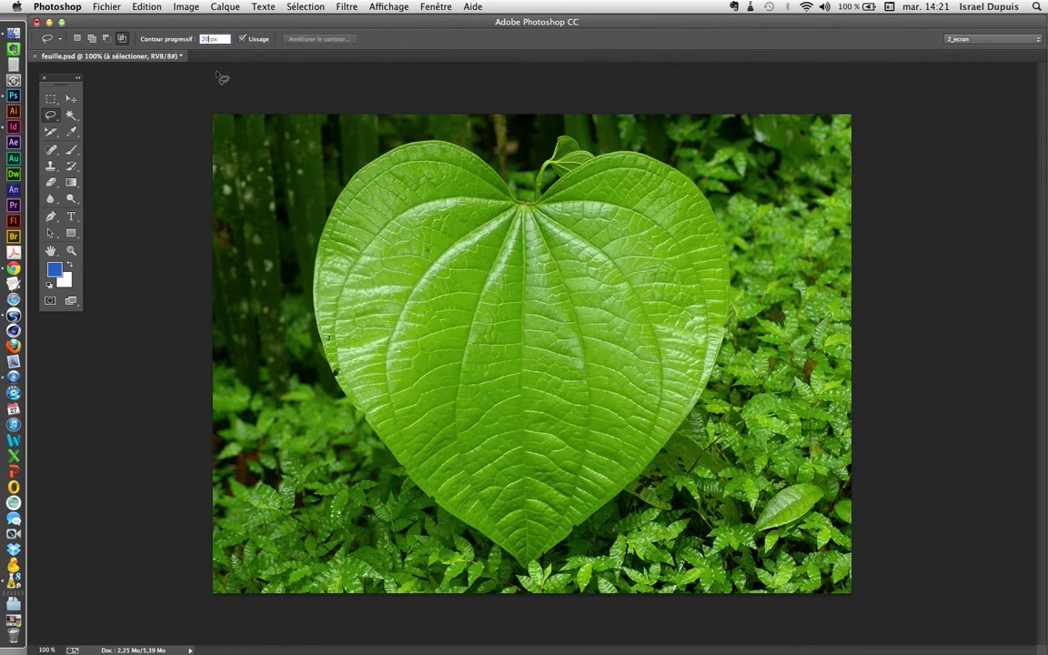
pyautogui.press('Return')
pyautogui.moveTo(622, 446)
pyautogui.mouseDown()
pyautogui.moveTo(571, 231)
pyautogui.moveTo(571, 287)
pyautogui.mouseUp()
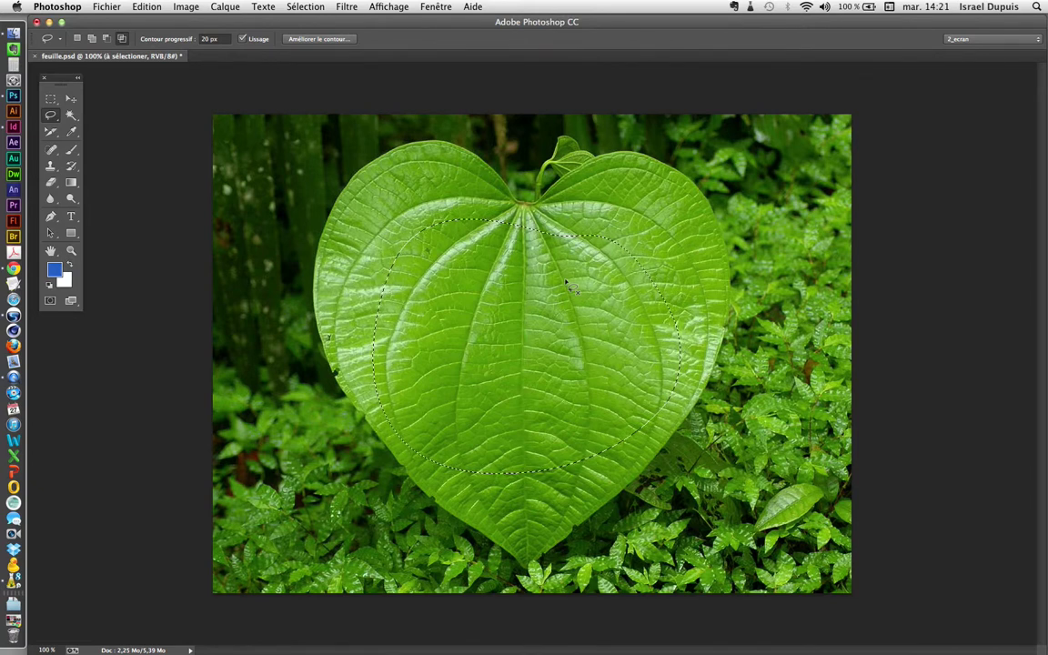
# Step: Invert the selection, try deleting the area around the leaf's centre, undo the deletion and deselect
pyautogui.press('shift+super+i')
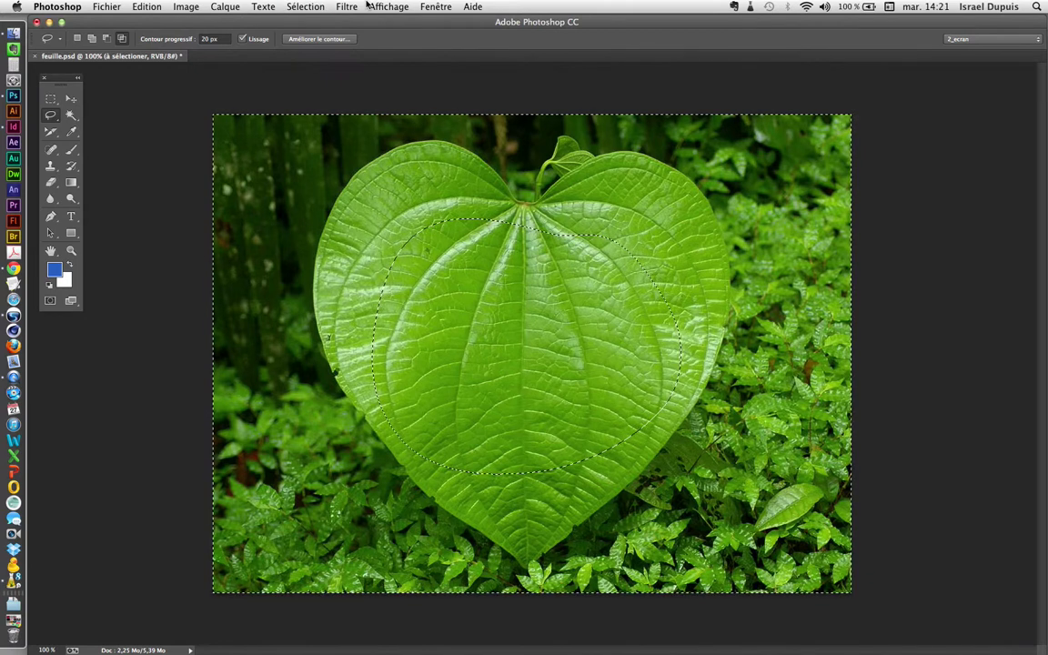
pyautogui.click(305, 6)
pyautogui.click(319, 7)
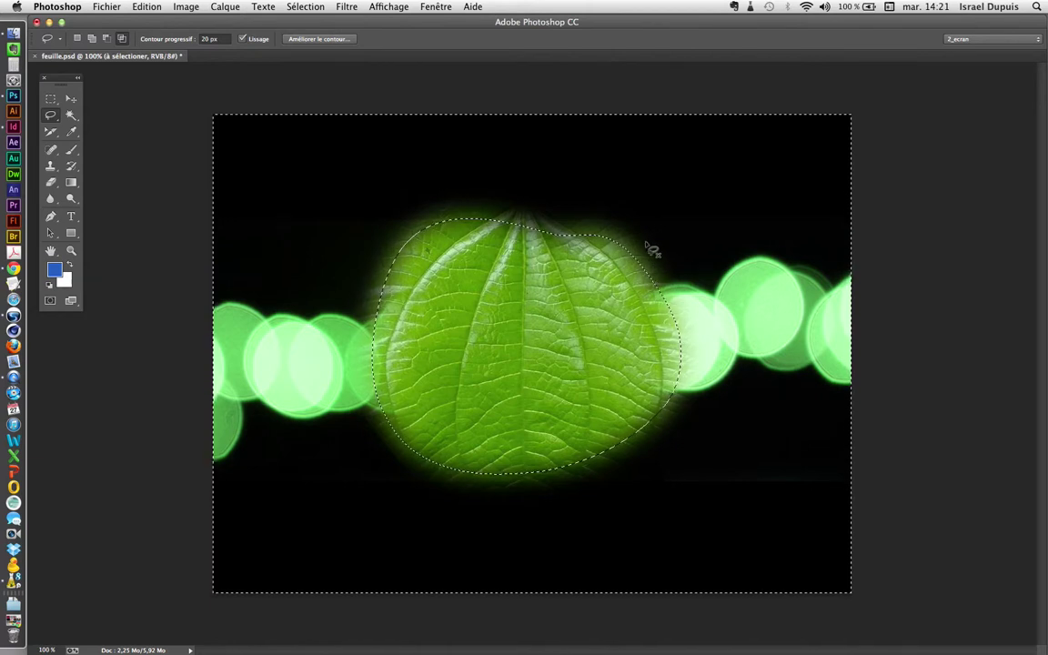
pyautogui.press('super+z')
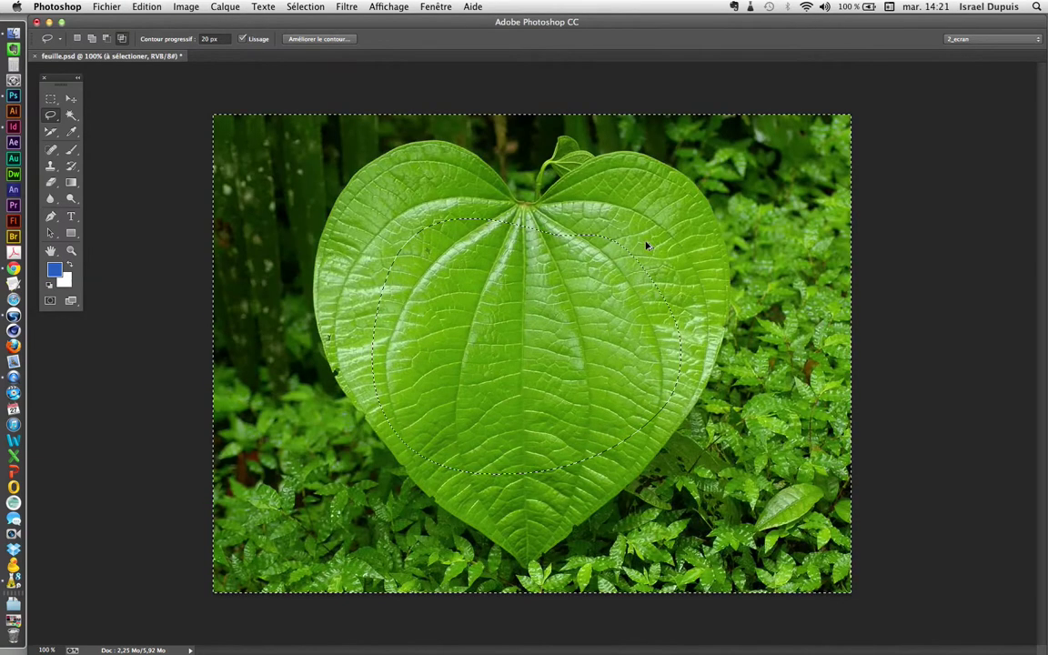
pyautogui.press('super+d')
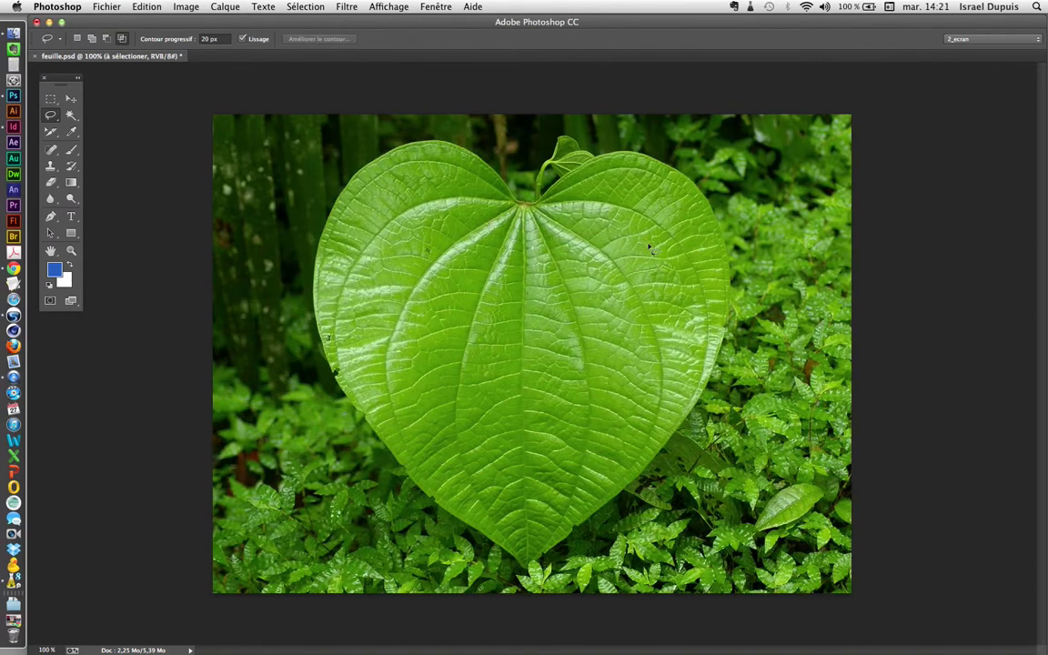
# Step: Set the Lasso feather to 0 px
pyautogui.click(188, 39)
pyautogui.write('0')
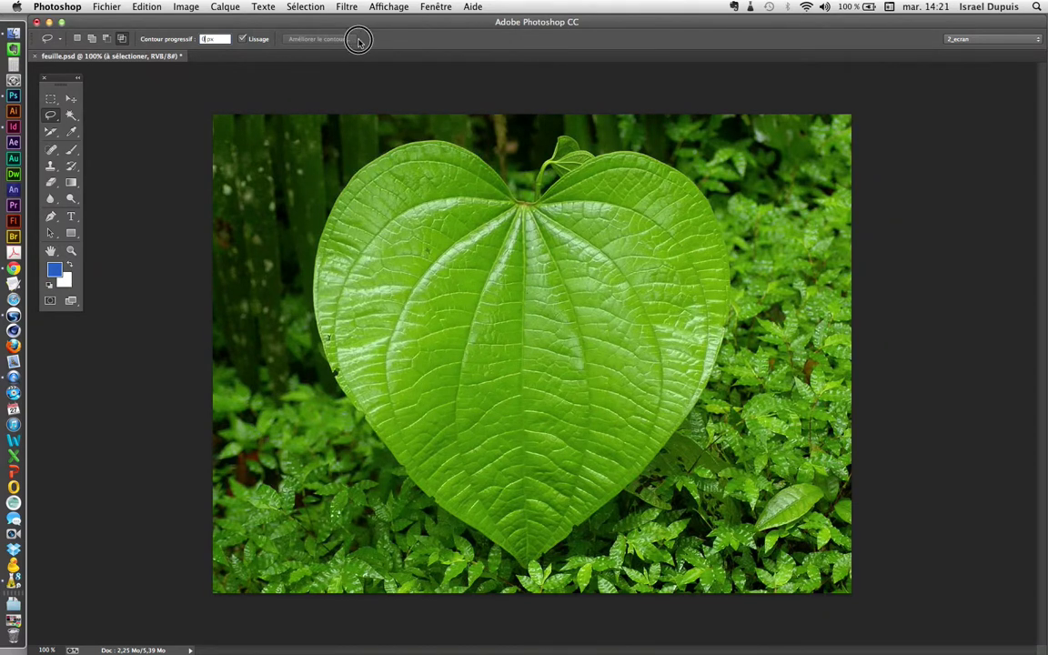
pyautogui.press('Return')
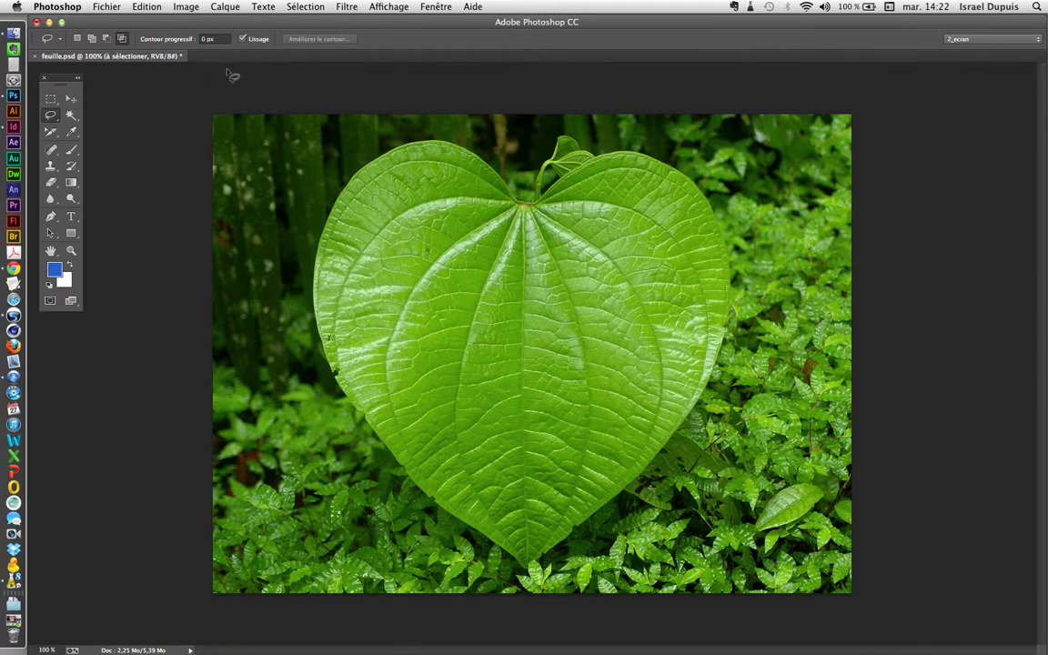
# Step: Draw a straight-edged selection in the middle of the leaf with the Polygonal Lasso, and deselect it
pyautogui.click(51, 115)
pyautogui.click(113, 124)
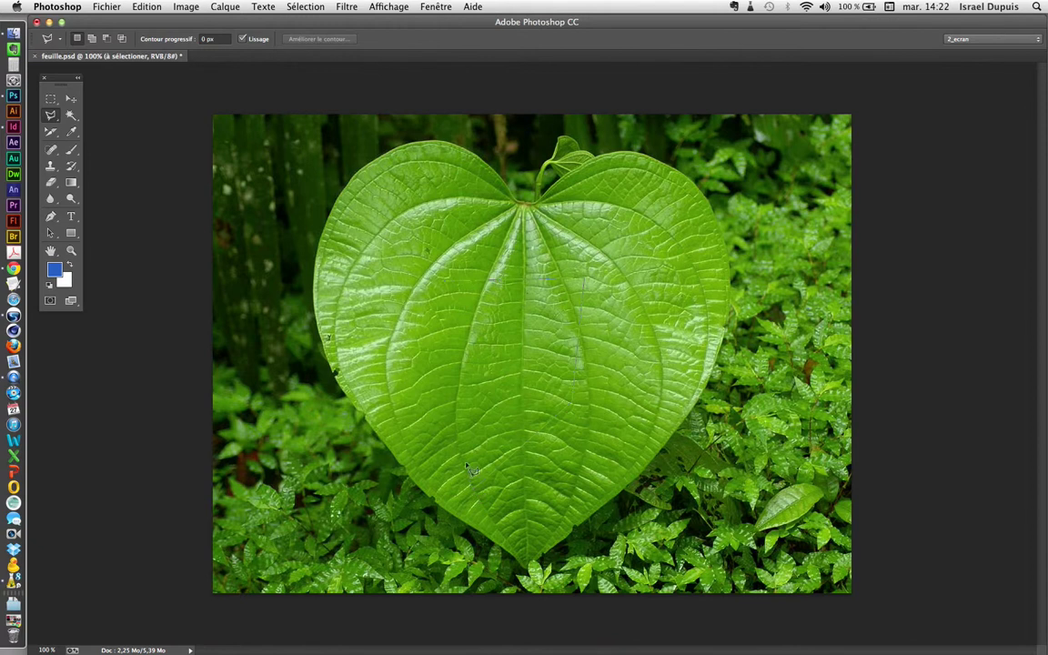
pyautogui.click(446, 283)
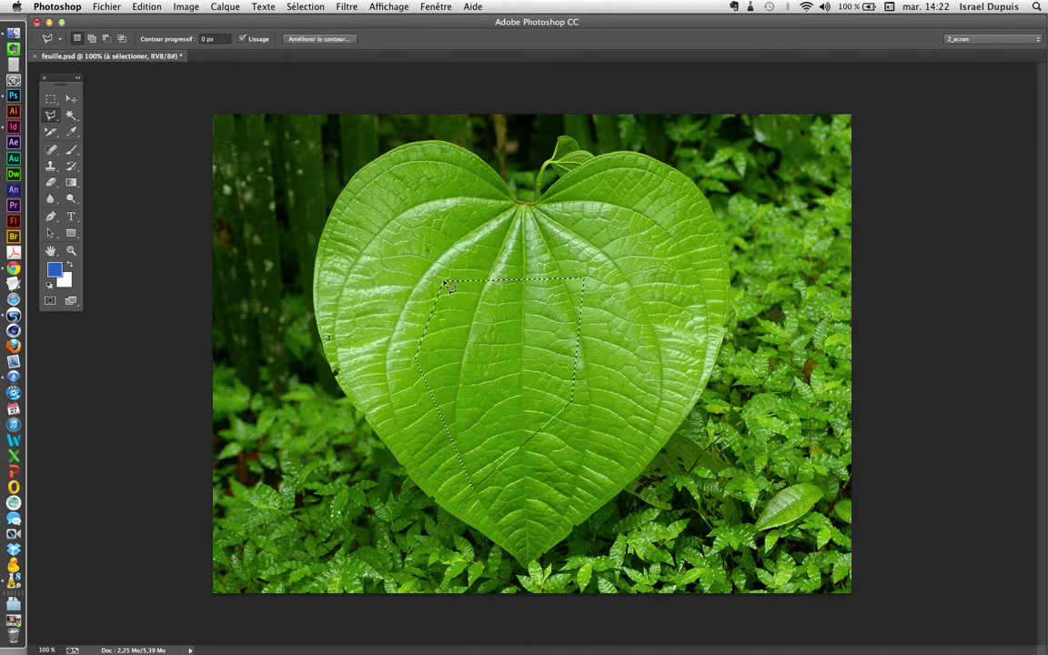
pyautogui.press('super+d')
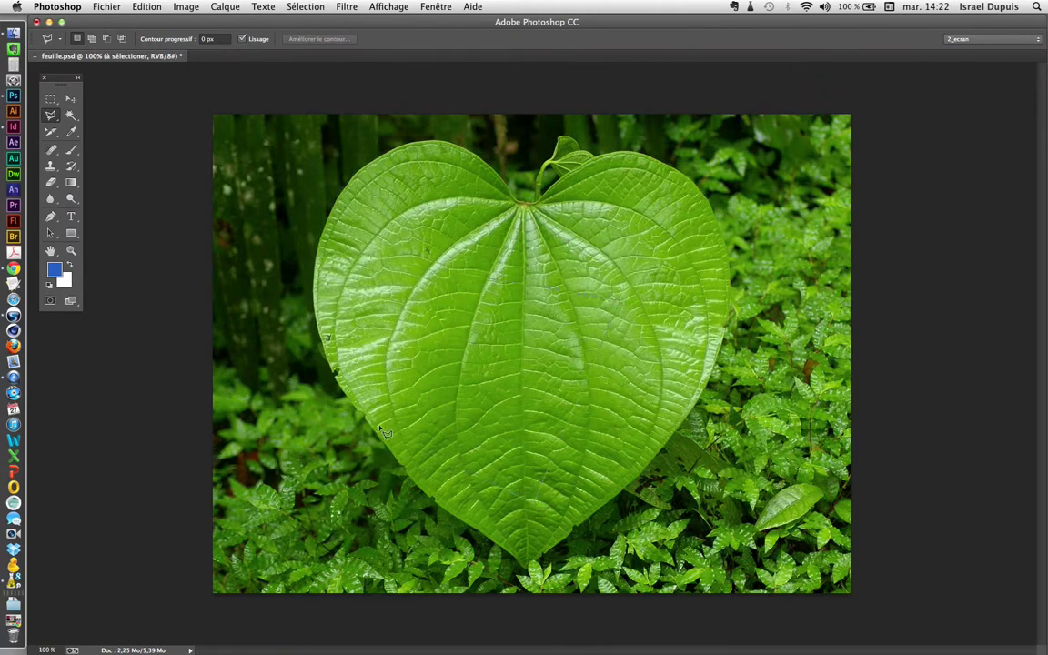
# Step: Draw another five-sided Polygonal Lasso selection on the lower left half of the leaf, and clear it
pyautogui.click(382, 389)
pyautogui.press('super+d')
pyautogui.click(553, 470)
pyautogui.click(420, 460)
pyautogui.click(379, 344)
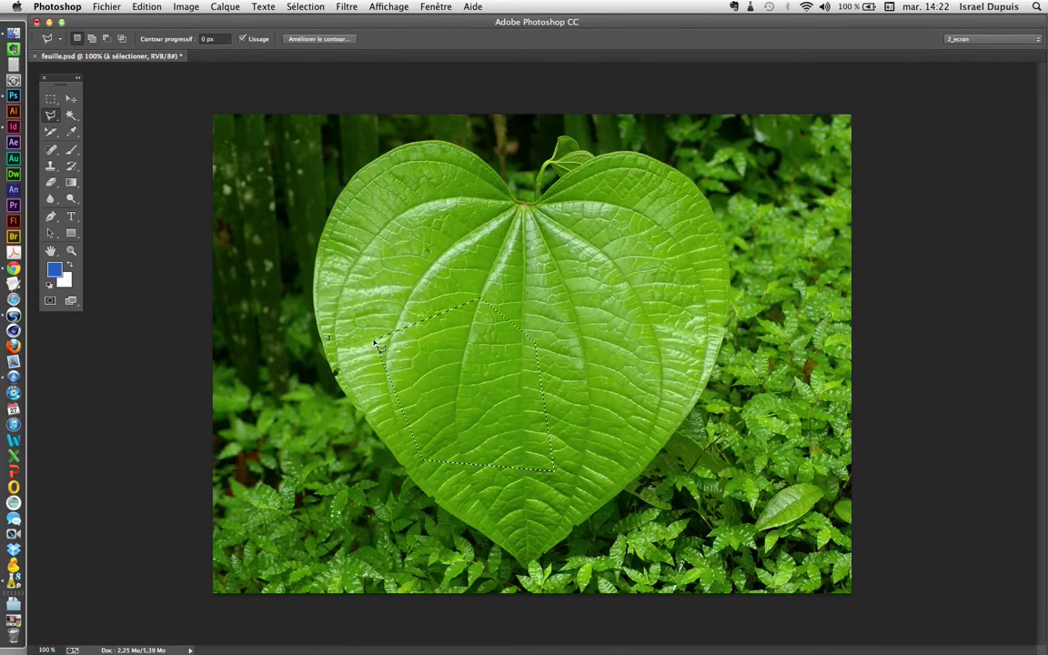
pyautogui.press('super+d')
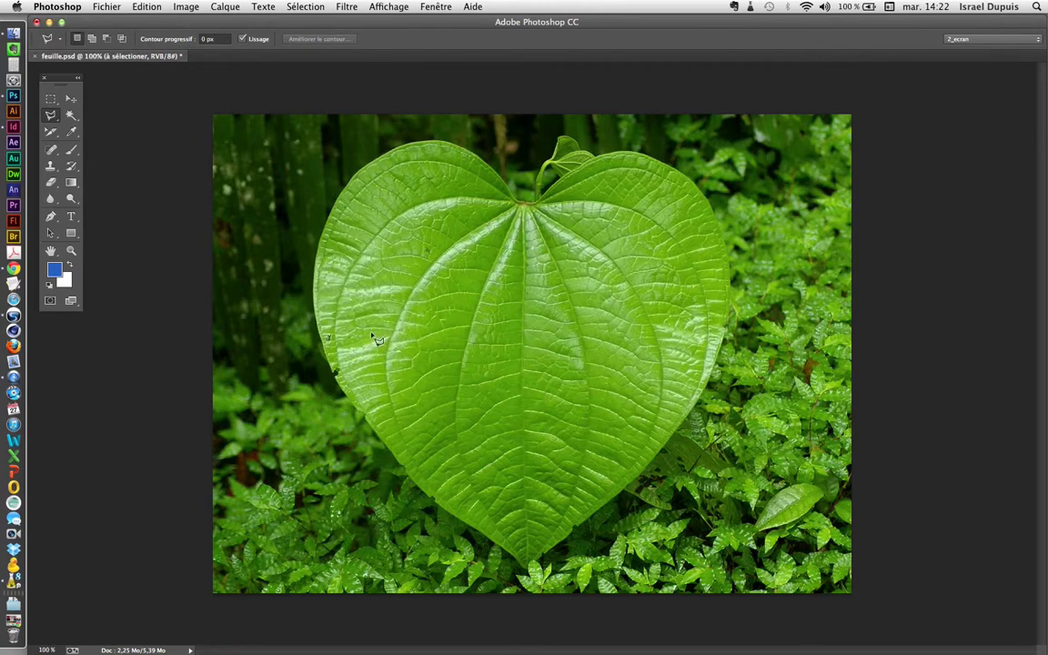
# Step: Activate the Magnetic Lasso, try a trace on the leaf's upper edge, and go through its width, contrast and frequency settings
pyautogui.click(52, 115)
pyautogui.click(109, 135)
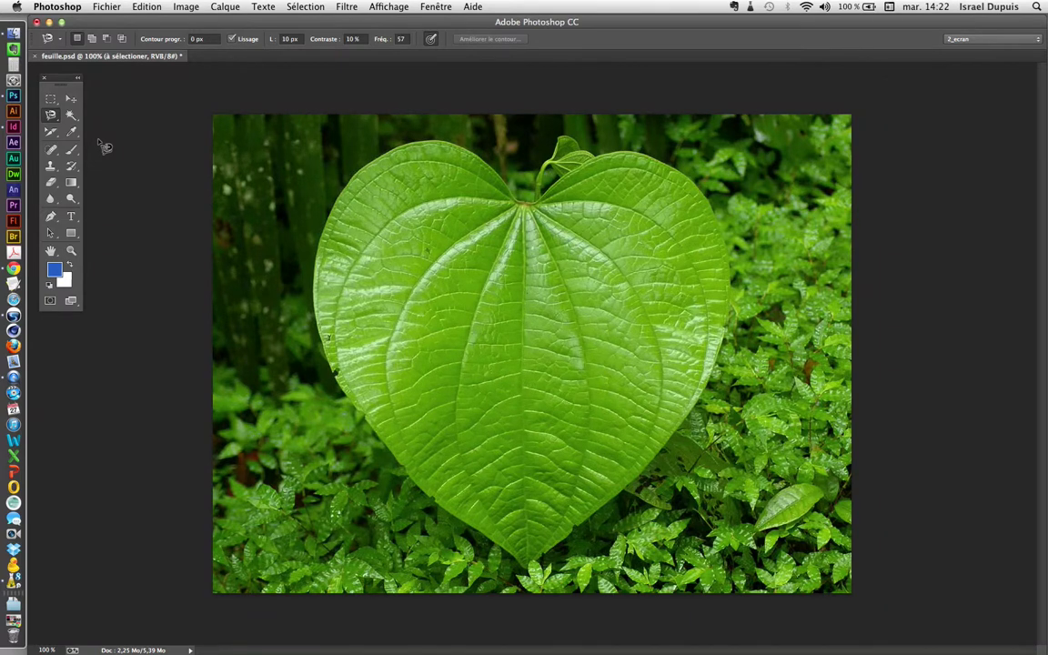
pyautogui.click(459, 145)
pyautogui.click(286, 41)
pyautogui.press('Tab')
pyautogui.click(354, 38)
pyautogui.click(401, 38)
pyautogui.click(447, 142)
# Step: Raise the Magnetic Lasso frequency to its maximum of 100, try tracing the leaf's upper left edge and cancel the trace
pyautogui.click(385, 39)
pyautogui.write('200')
pyautogui.press('Return')
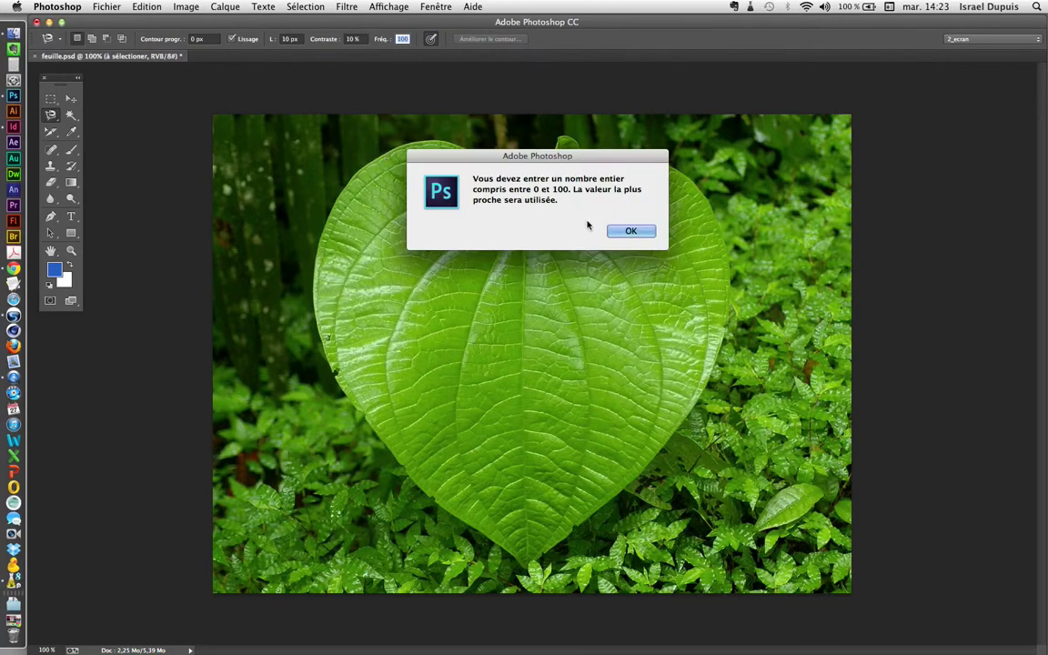
pyautogui.click(631, 231)
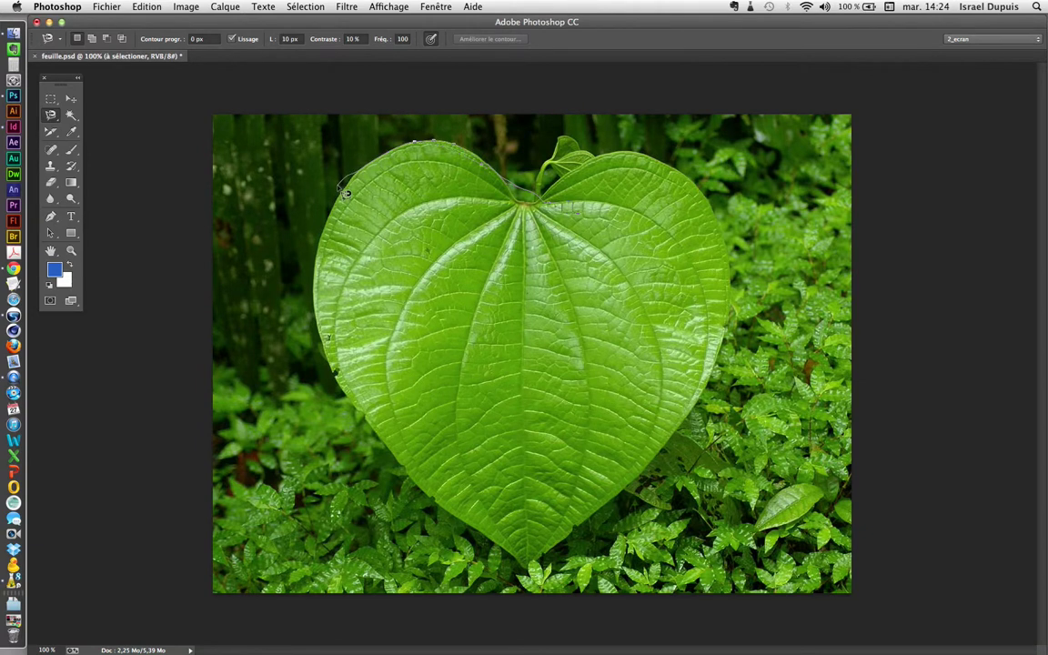
pyautogui.press('Escape')
# Step: Set the Magnetic Lasso frequency to 10, test a trace from the leaf's upper edge and cancel it
pyautogui.click(397, 39)
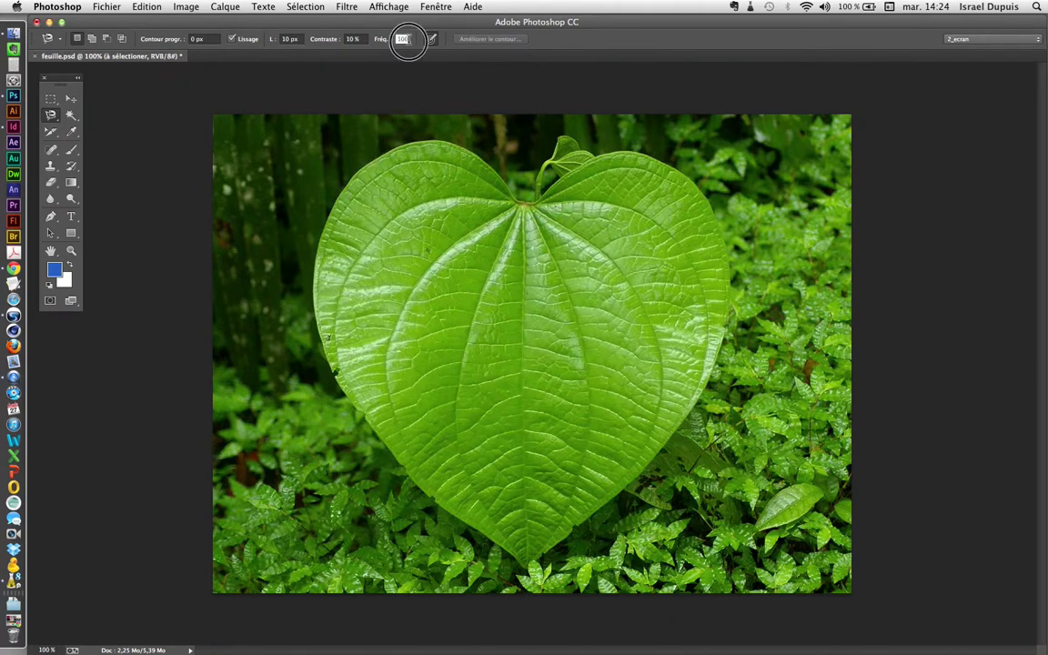
pyautogui.write('10')
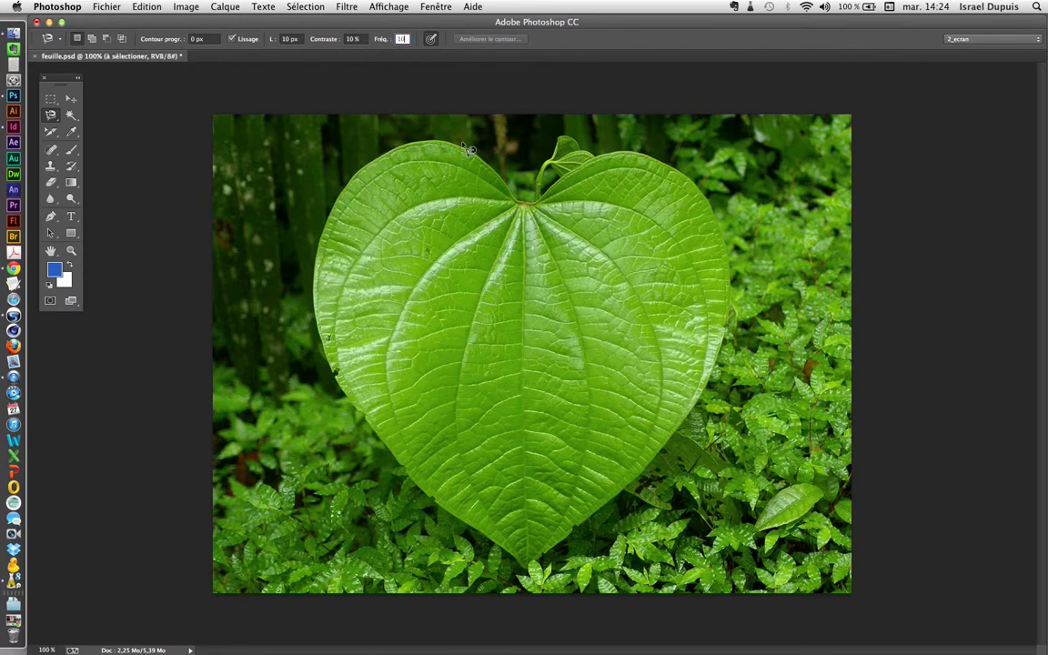
pyautogui.click(464, 150)
pyautogui.press('Escape')
# Step: Trace the leaf's left edge down to its tip with the Magnetic Lasso, anchoring around the notch, and close the selection
pyautogui.scroll(2, 338, 377)
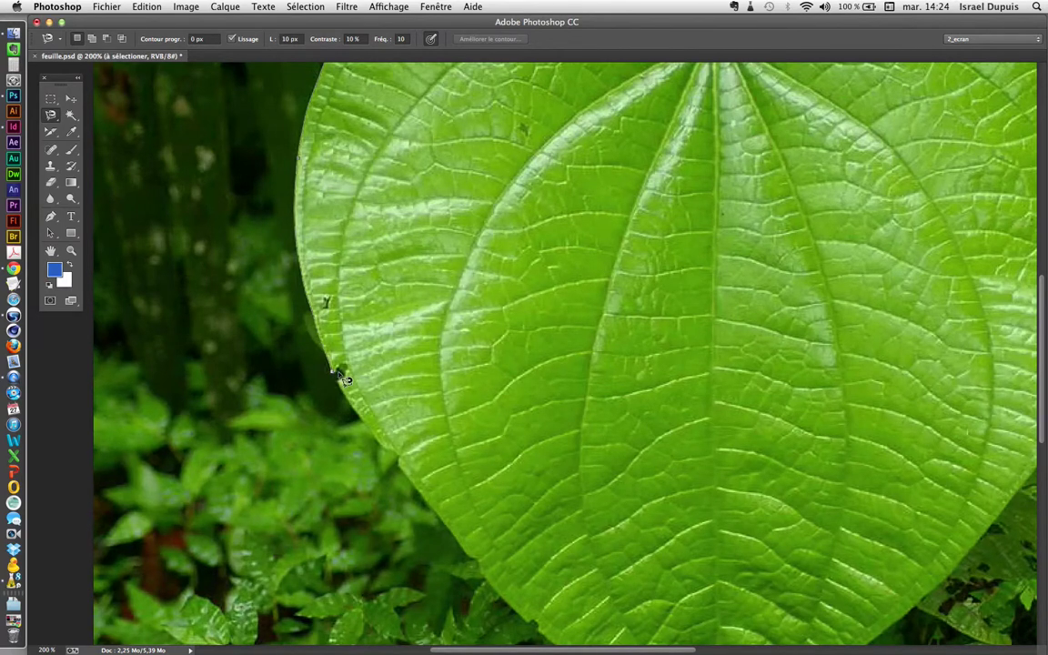
pyautogui.click(333, 369)
pyautogui.click(335, 371)
pyautogui.click(390, 453)
pyautogui.press('super+minus')
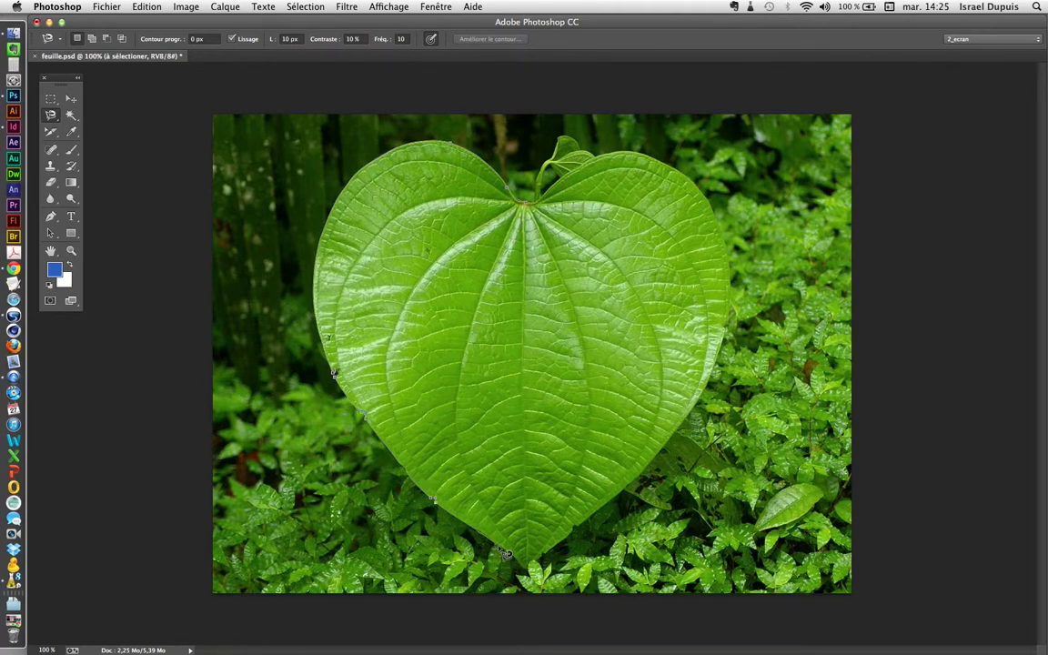
pyautogui.doubleClick(531, 568)
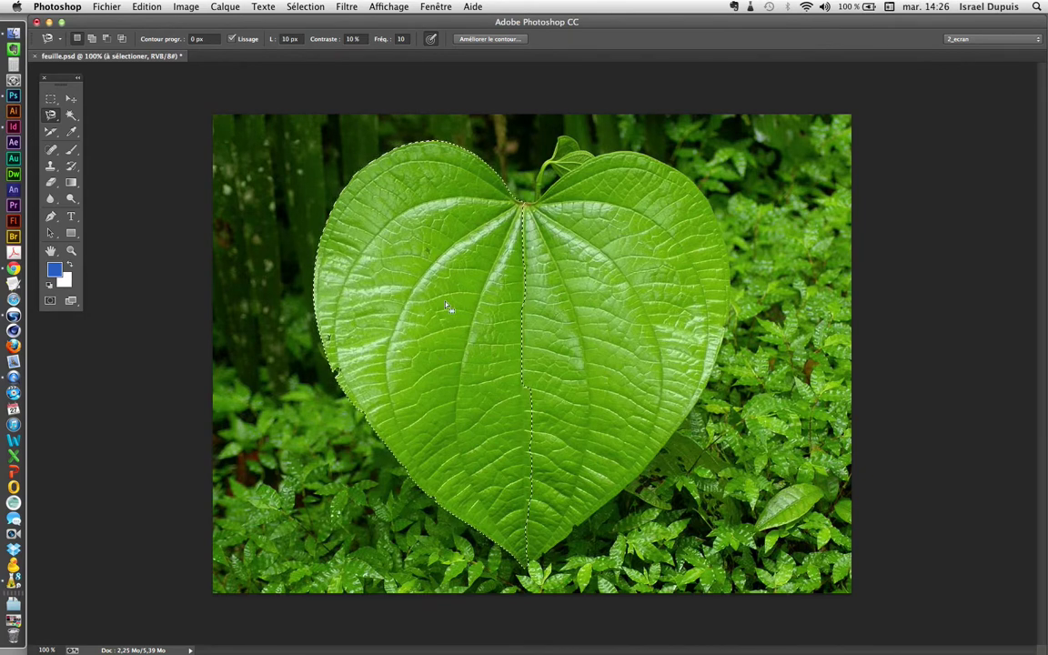
# Step: Switch the Magnetic Lasso to add to the selection and trace the leaf's lower right edge from the tip, anchoring around the small notches
pyautogui.click(92, 40)
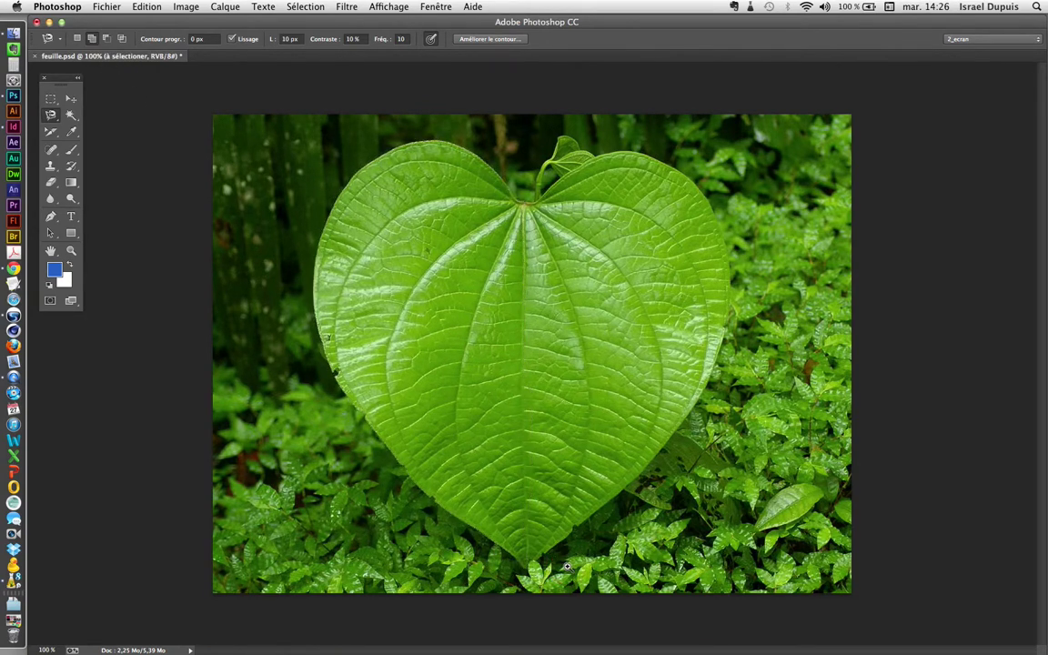
pyautogui.scroll(2, 582, 568)
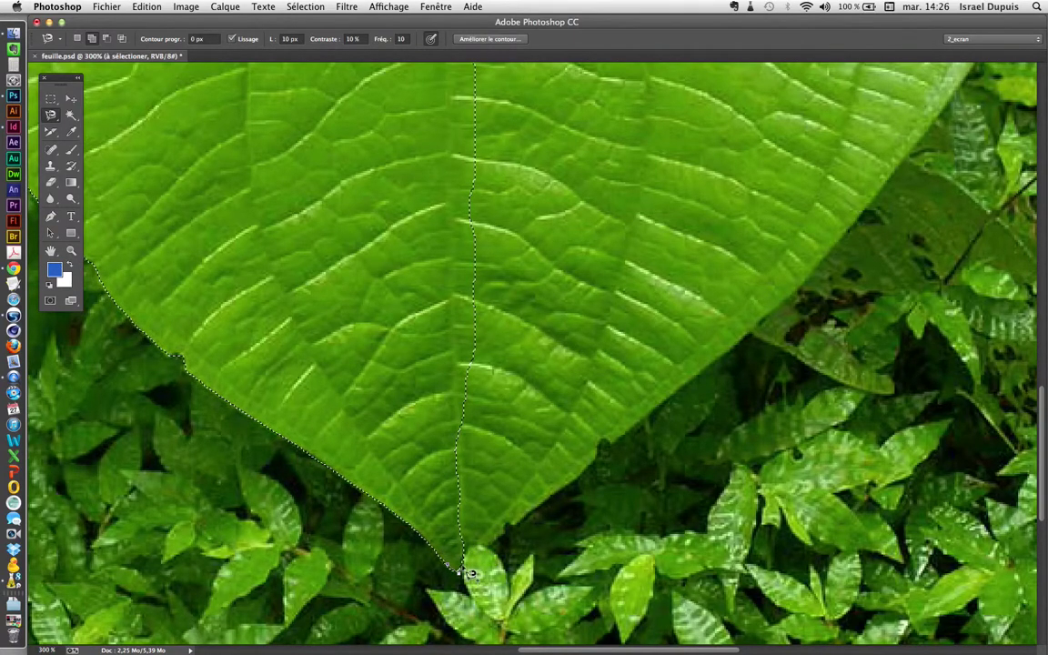
pyautogui.press('capslock')
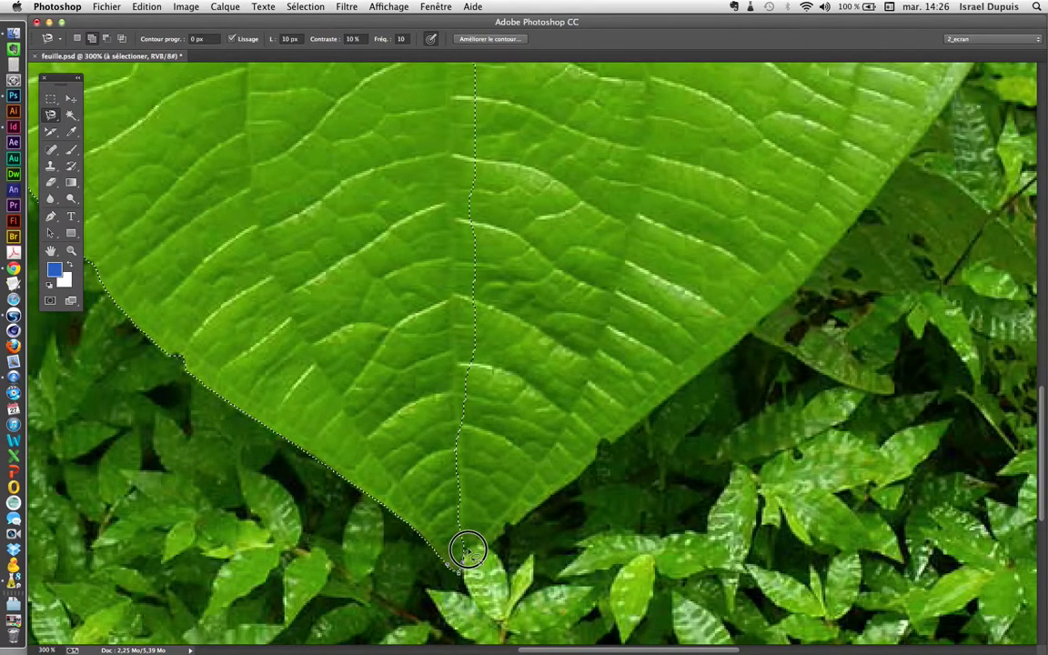
pyautogui.press('capslock')
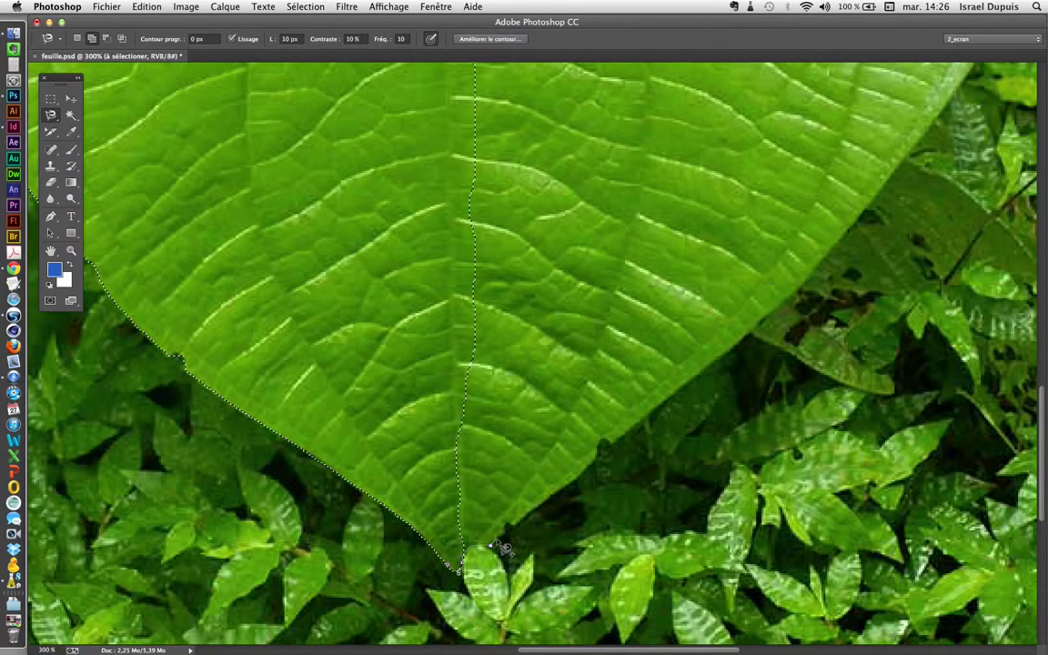
pyautogui.press('capslock')
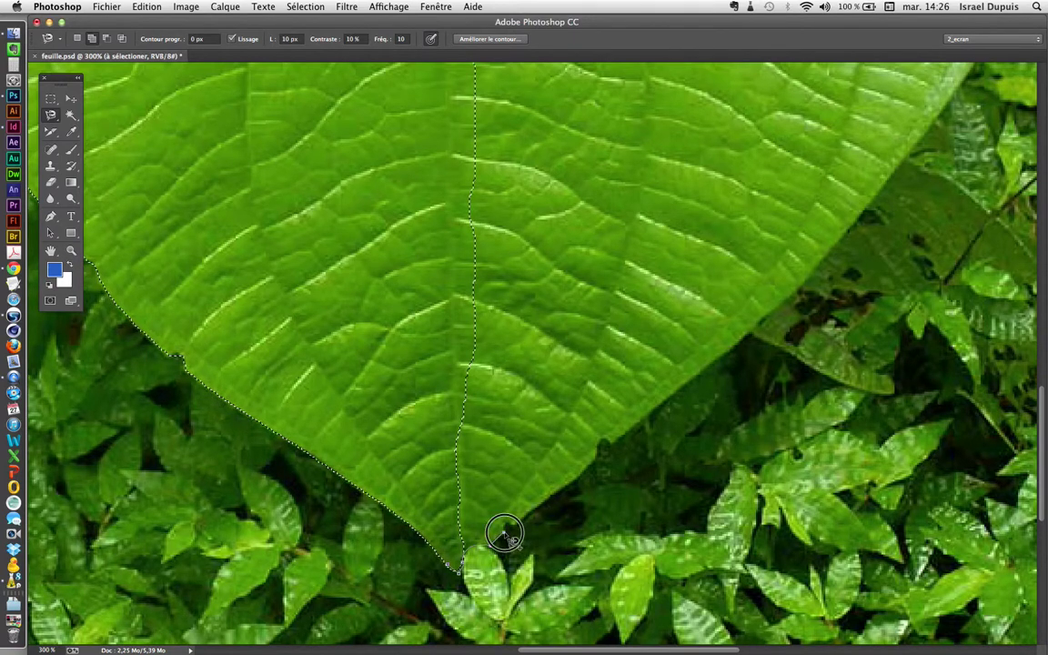
pyautogui.press('capslock')
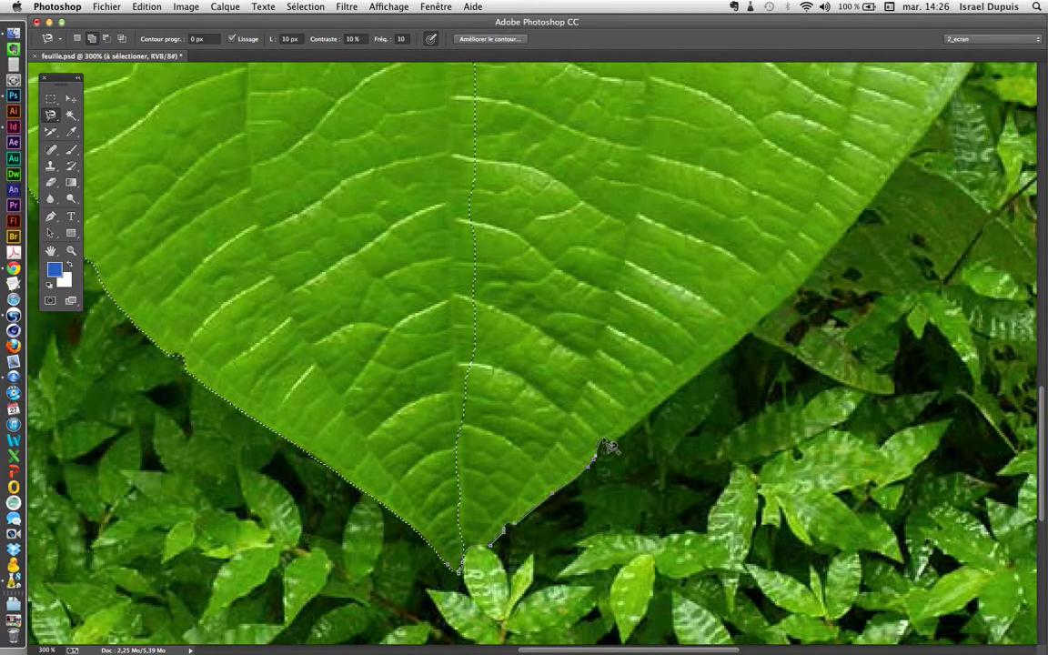
pyautogui.press('capslock')
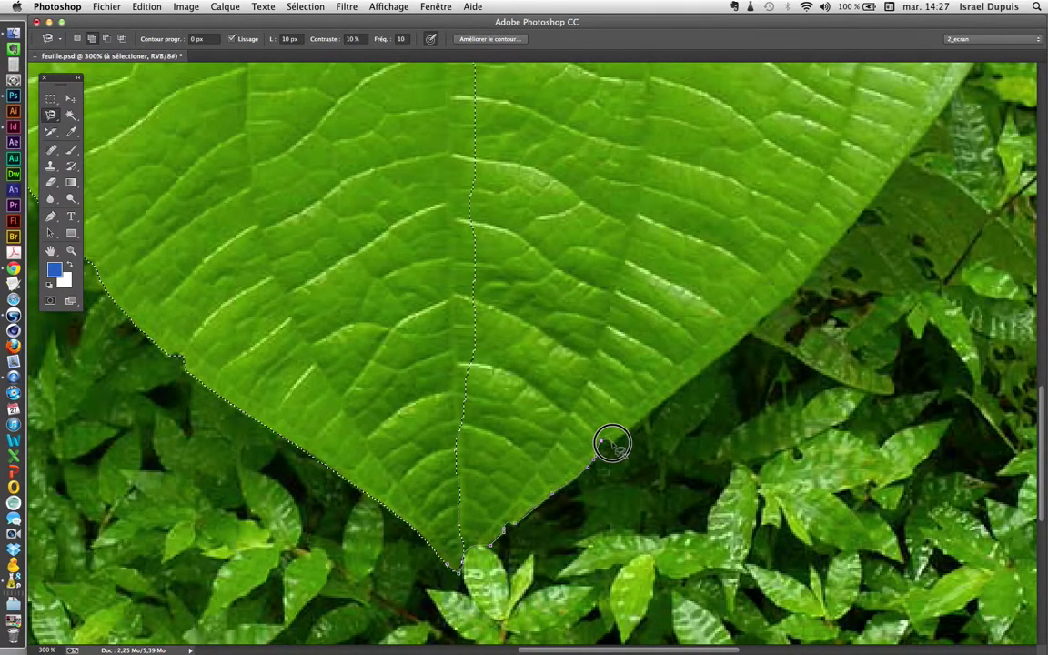
pyautogui.press('capslock')
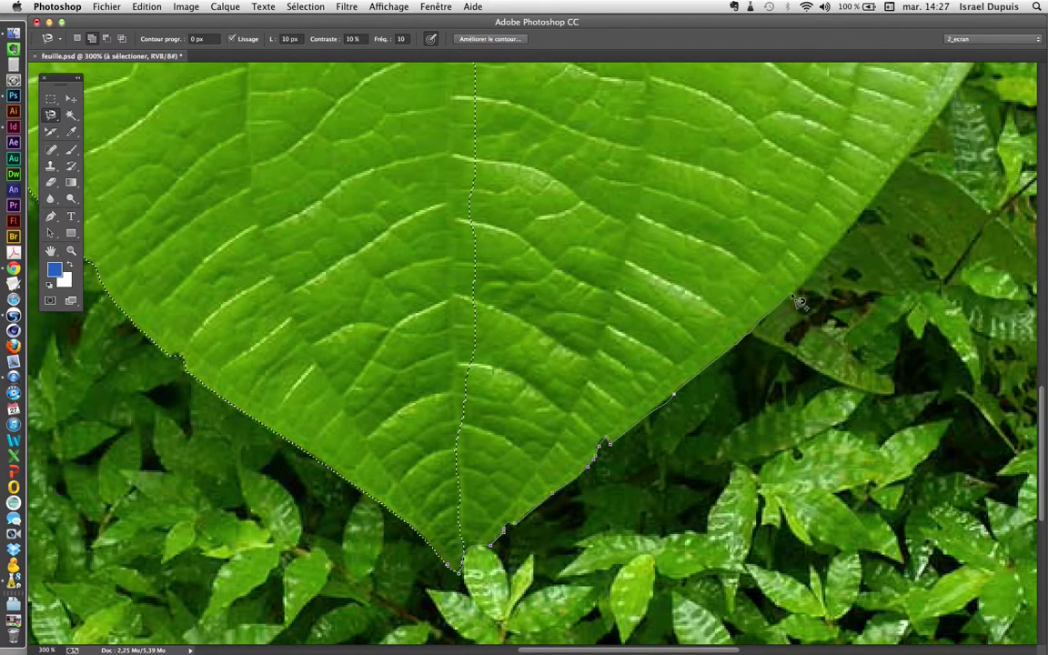
# Step: Continue the trace up the leaf's right edge and around the right lobe to the stem notch, closing it across the selected half at the tip
pyautogui.press('space')
pyautogui.press('super+minus')
pyautogui.press('super+minus')
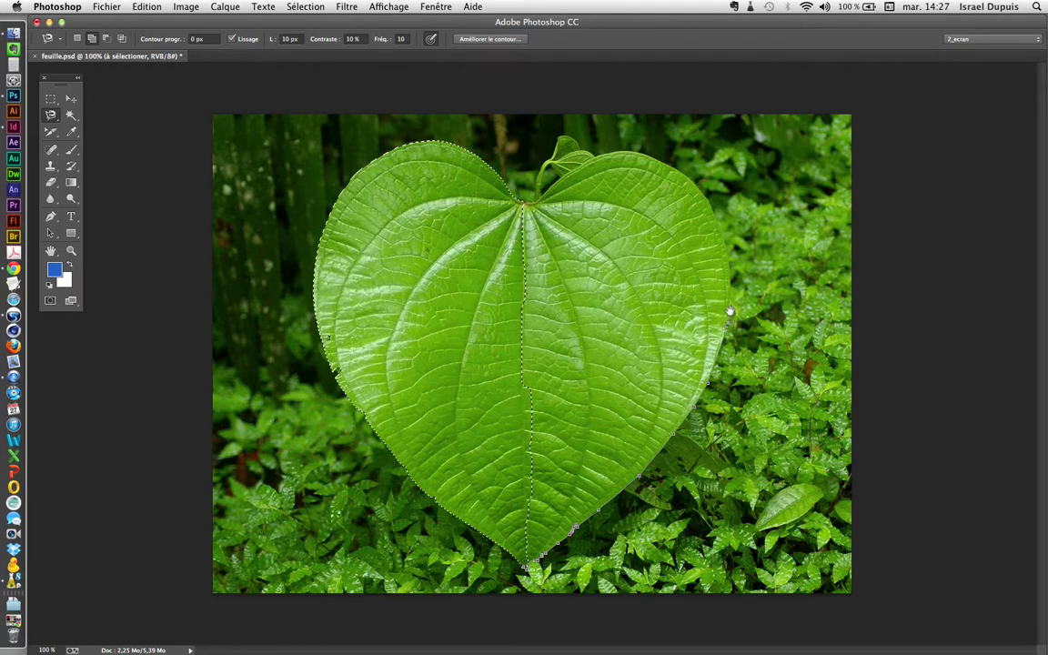
pyautogui.scroll(1, 736, 318)
pyautogui.scroll(1, 741, 314)
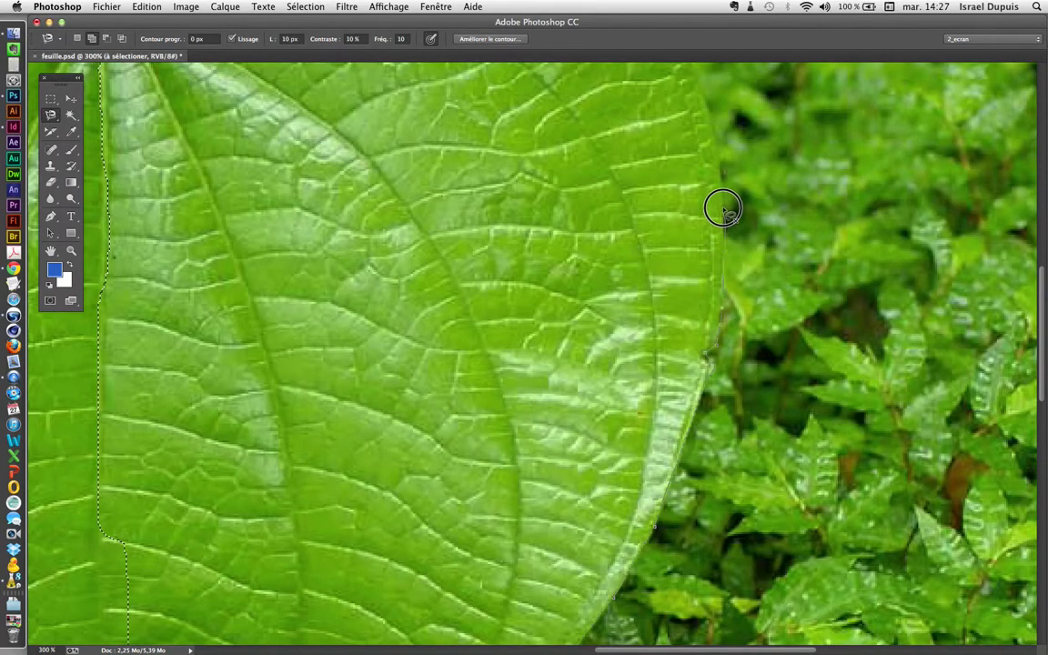
pyautogui.moveTo(725, 206); pyautogui.dragTo(794, 436)
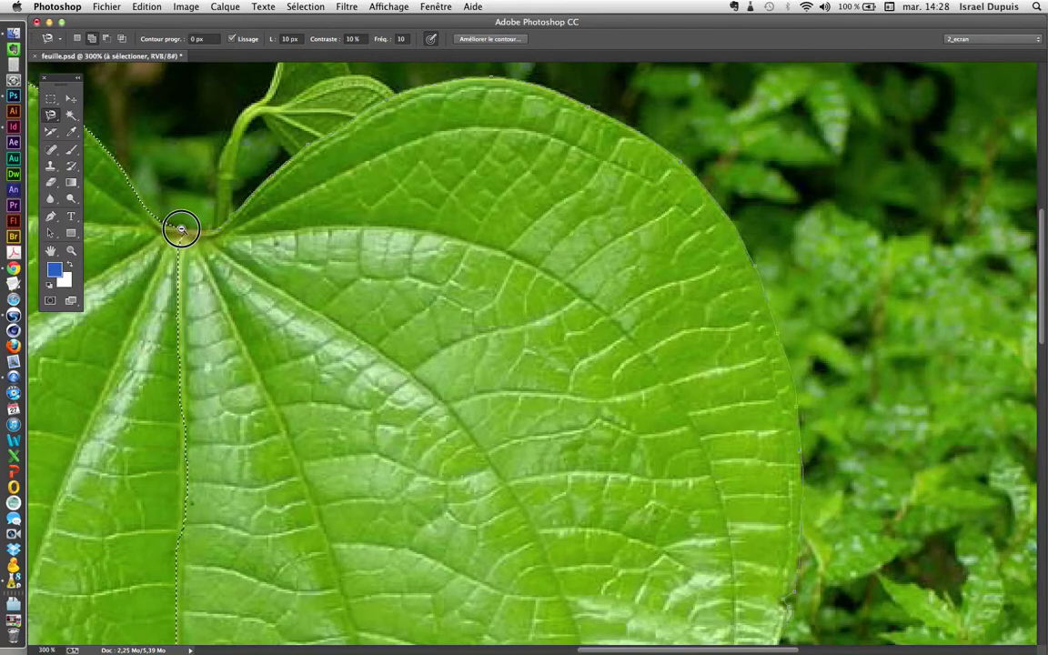
pyautogui.scroll(-1, 185, 237)
pyautogui.scroll(-1, 184, 237)
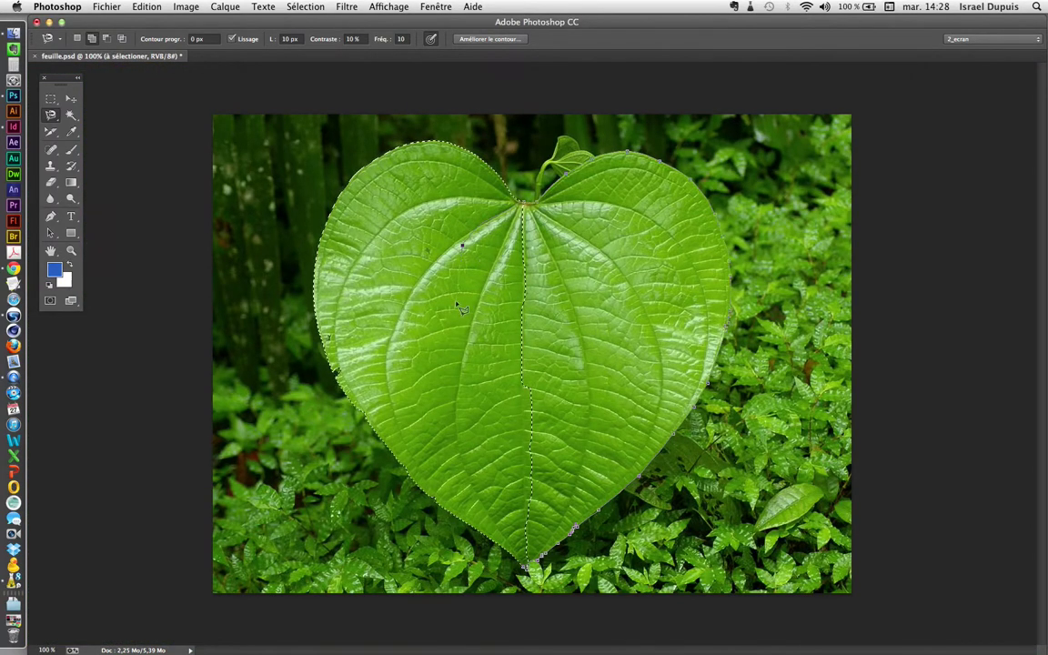
pyautogui.click(530, 571)
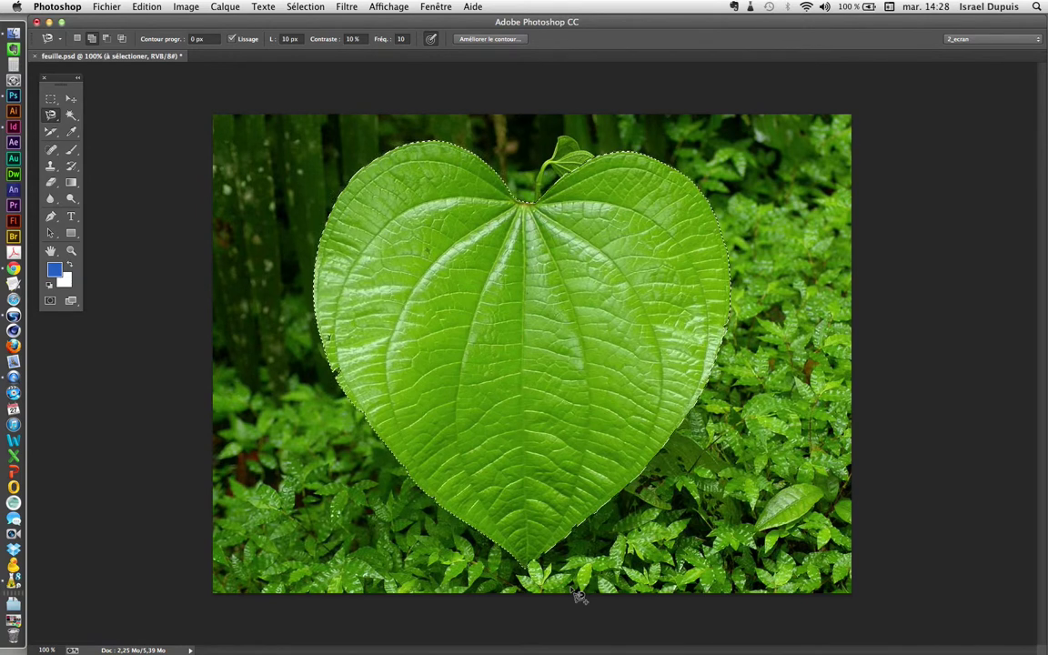
# Step: Open the edge refinement for the leaf selection and preview it with the Sur calques view
pyautogui.click(482, 40)
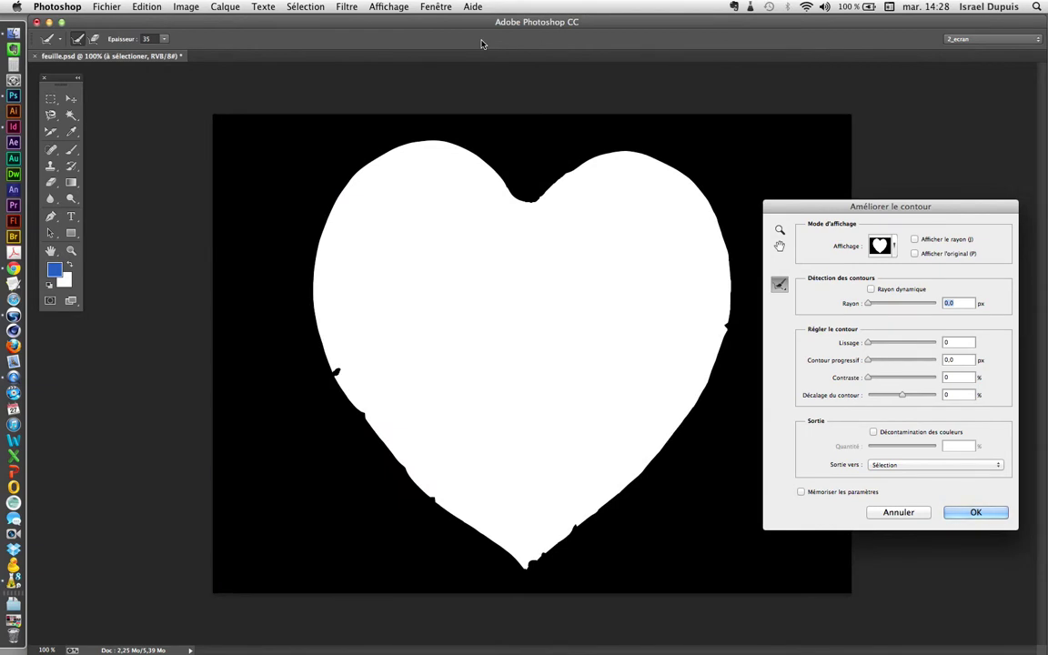
pyautogui.moveTo(798, 213); pyautogui.dragTo(758, 106)
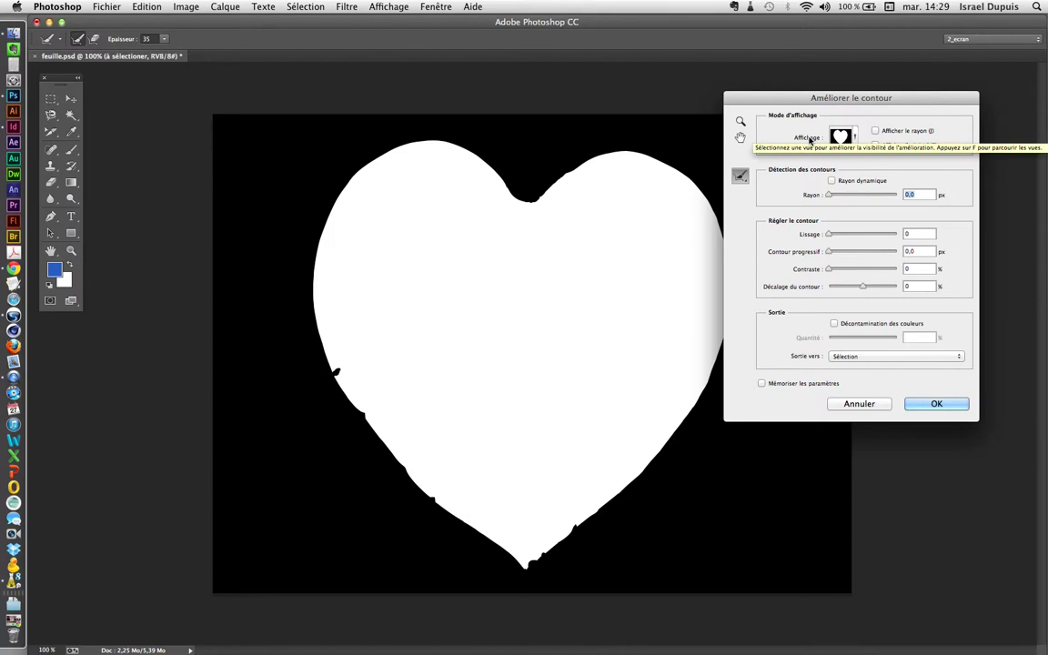
pyautogui.click(846, 137)
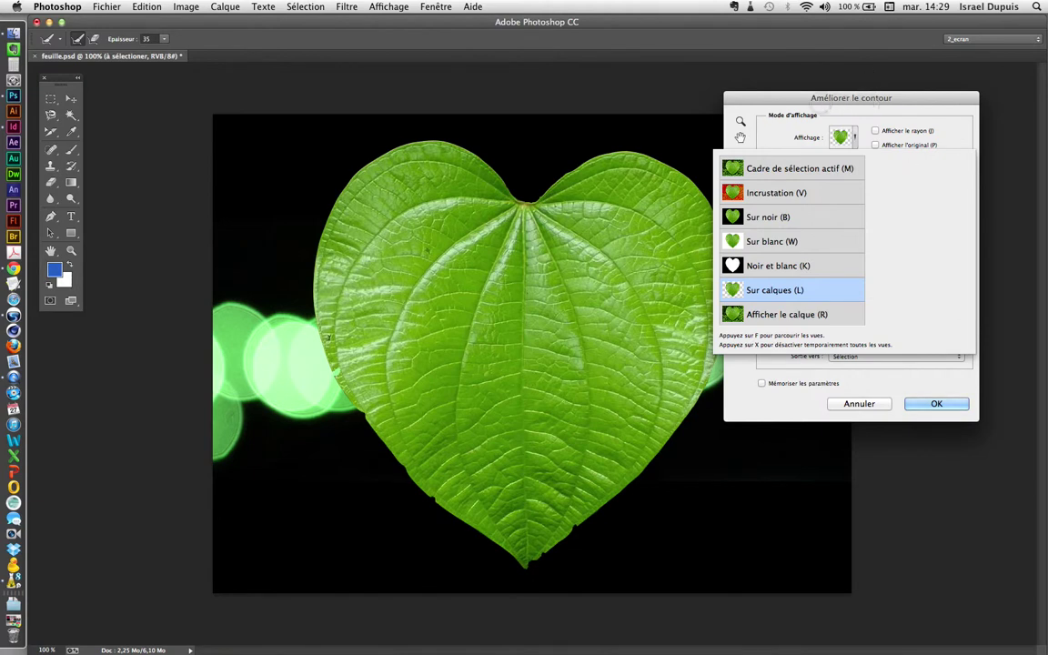
pyautogui.click(792, 94)
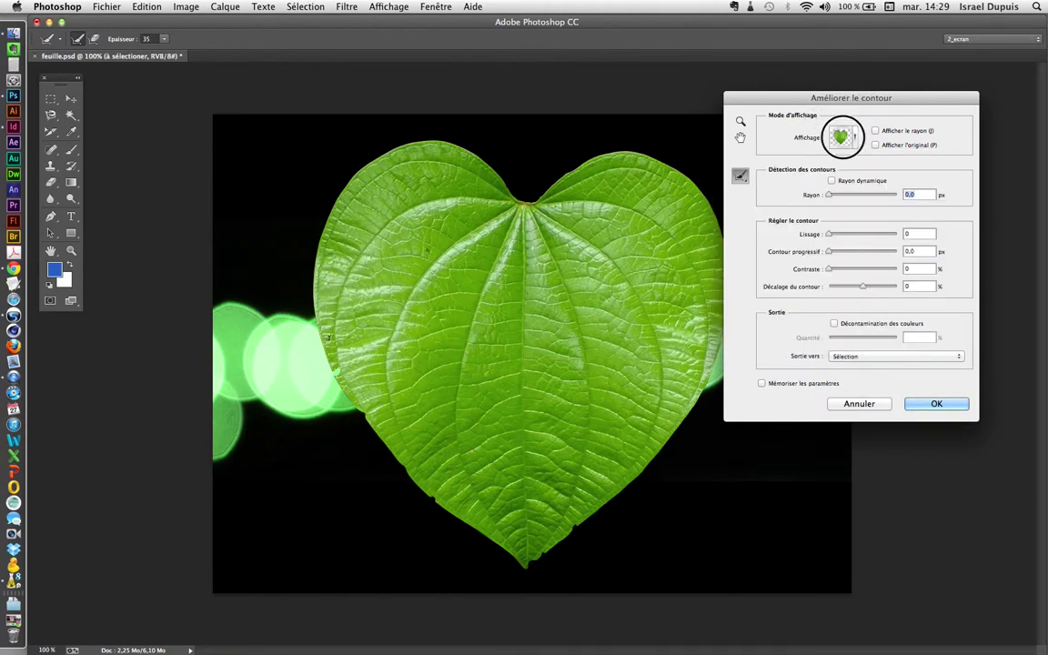
pyautogui.moveTo(779, 99); pyautogui.dragTo(808, 121)
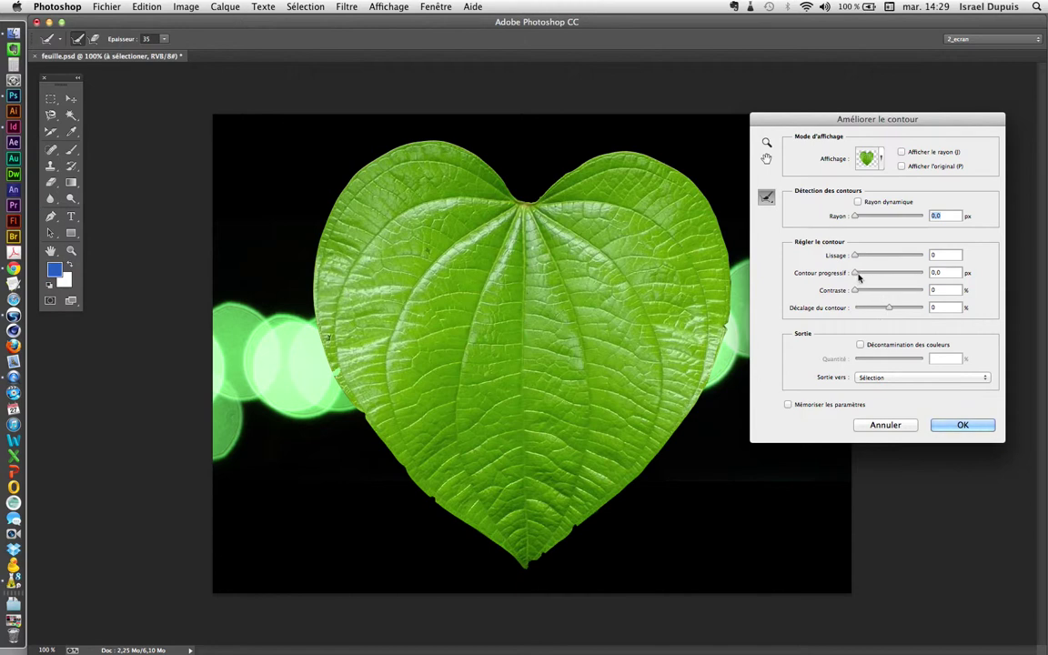
# Step: Set the refined edge's feather (Contour progressif) to 1.5 px, smoothing (Lissage) to 24 and contrast to 7%
pyautogui.moveTo(858, 276); pyautogui.dragTo(862, 275)
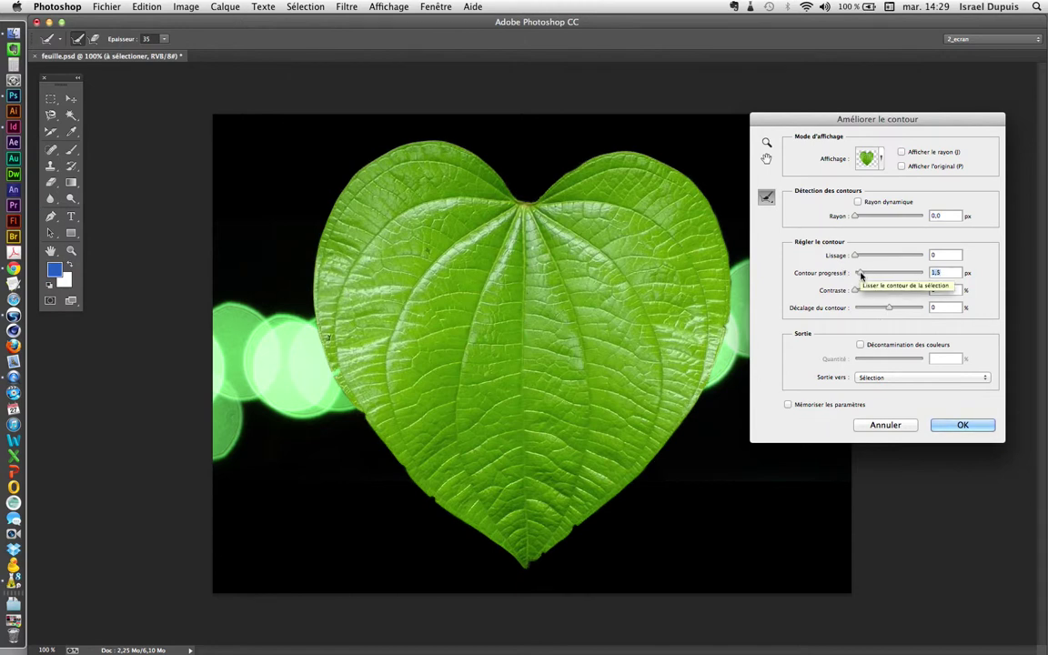
pyautogui.moveTo(860, 274)
pyautogui.mouseDown()
pyautogui.moveTo(890, 273)
pyautogui.moveTo(862, 275)
pyautogui.mouseUp()
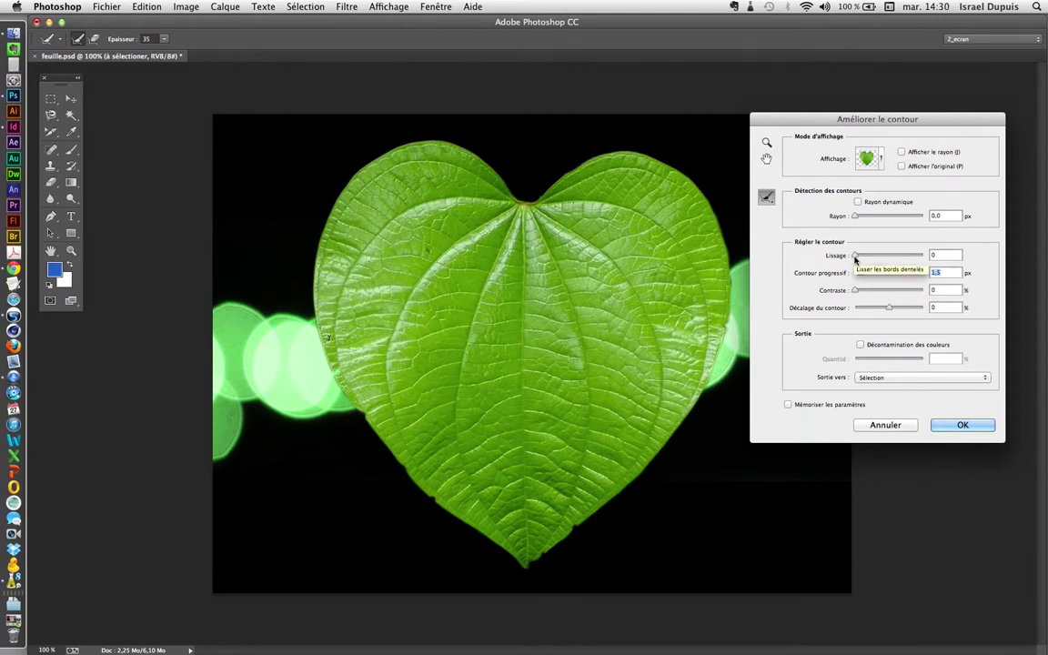
pyautogui.moveTo(855, 256); pyautogui.dragTo(872, 257)
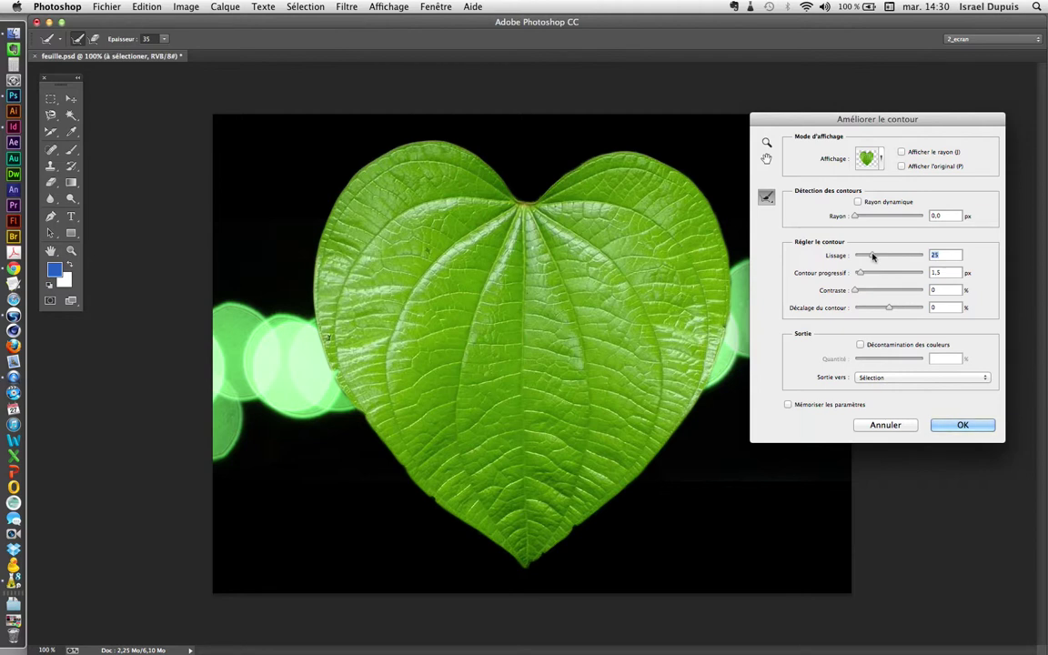
pyautogui.click(895, 256)
pyautogui.moveTo(896, 255); pyautogui.dragTo(871, 260)
pyautogui.moveTo(854, 291); pyautogui.dragTo(865, 294)
pyautogui.moveTo(865, 290); pyautogui.dragTo(861, 293)
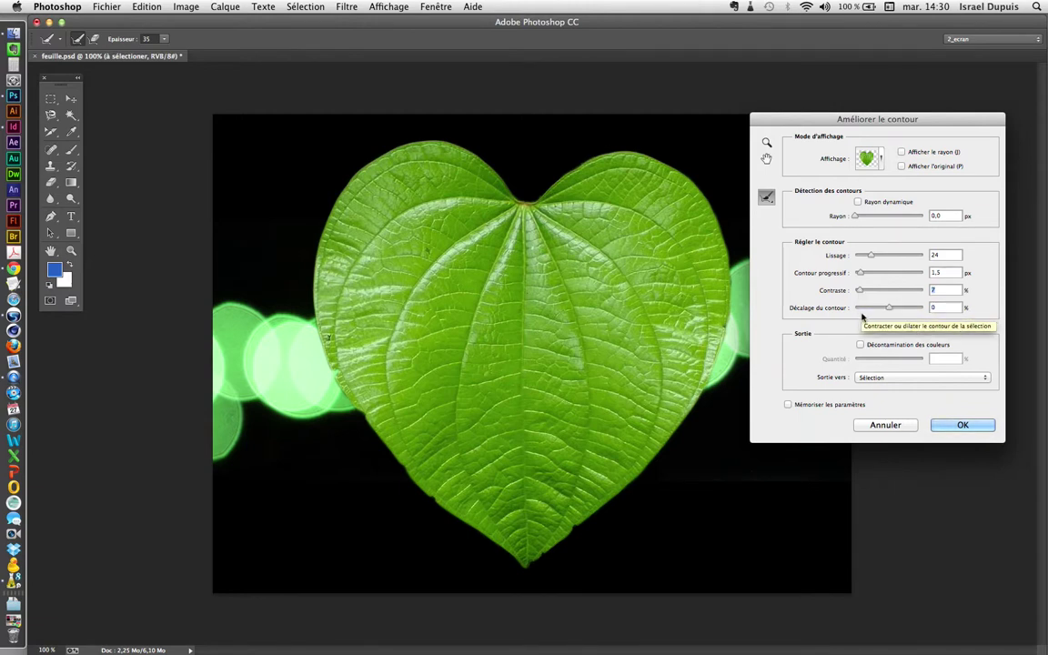
# Step: Try outward and inward edge shifts, then set Décalage du contour to -47% and the feather to 2.2 px
pyautogui.moveTo(888, 309); pyautogui.dragTo(904, 309)
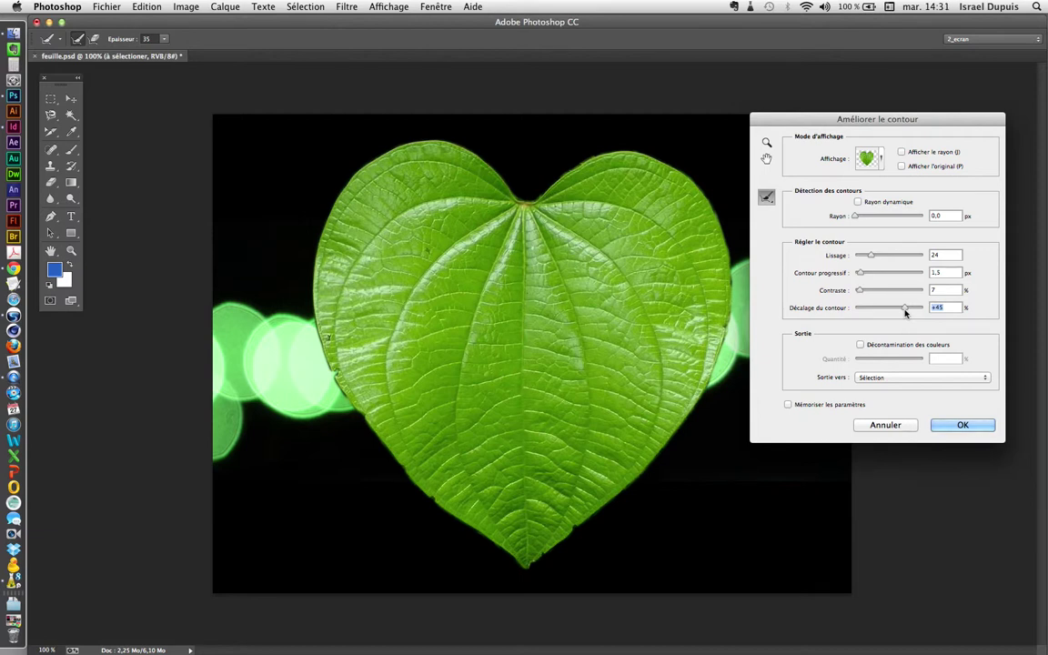
pyautogui.moveTo(904, 309); pyautogui.dragTo(876, 308)
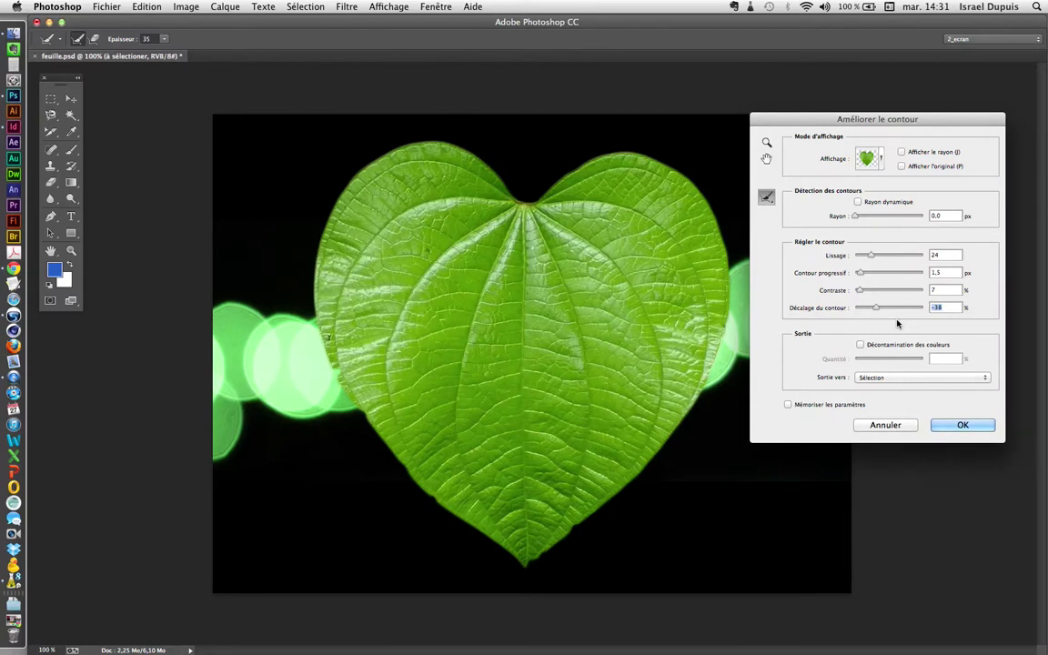
pyautogui.click(869, 308)
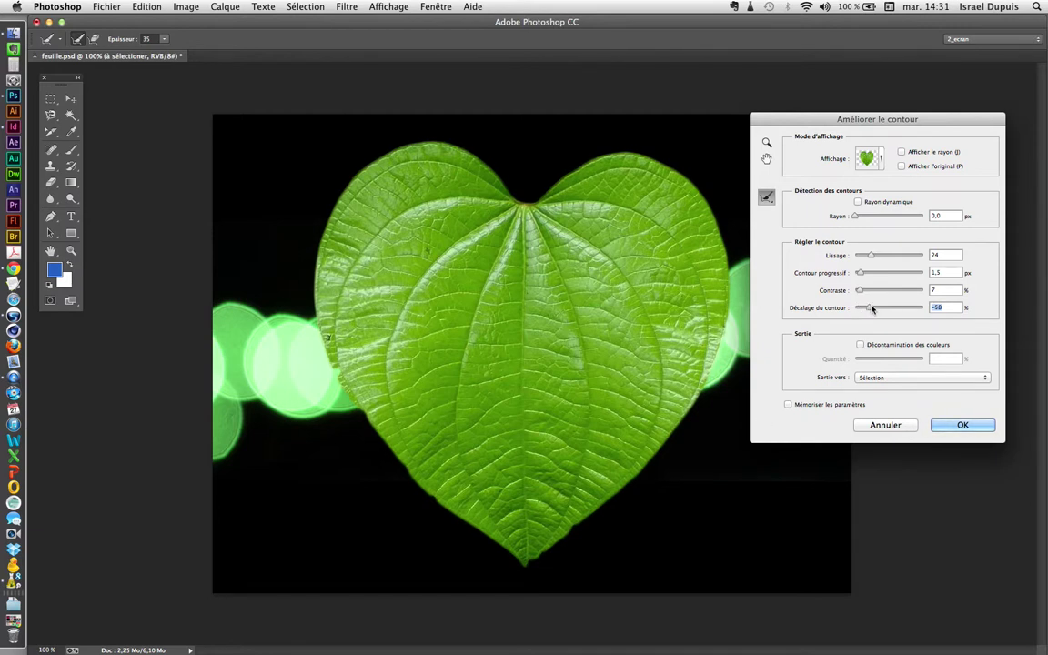
pyautogui.click(872, 309)
pyautogui.click(861, 276)
pyautogui.moveTo(861, 276); pyautogui.dragTo(863, 277)
# Step: Output the refined selection as a layer mask (Masque de fusion) and apply the refinement
pyautogui.click(865, 379)
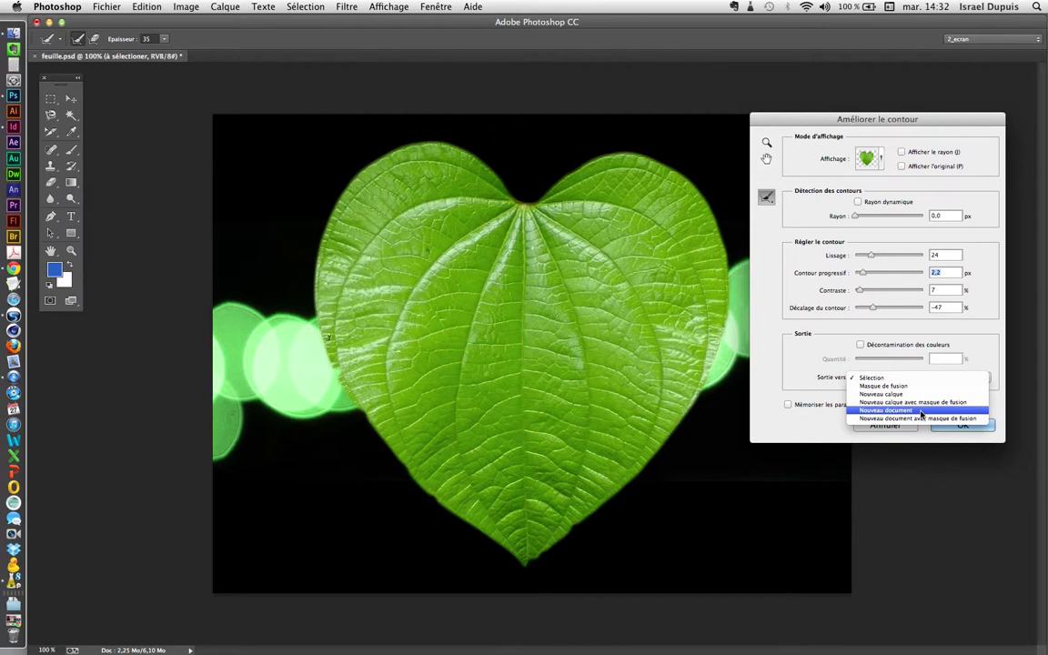
pyautogui.click(909, 385)
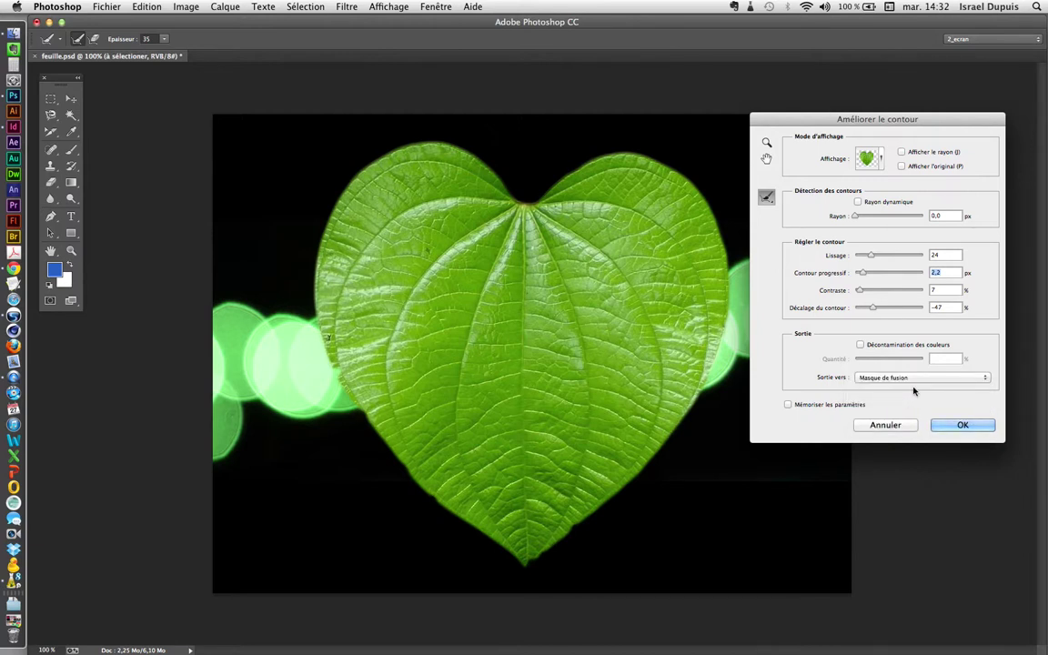
pyautogui.click(958, 426)
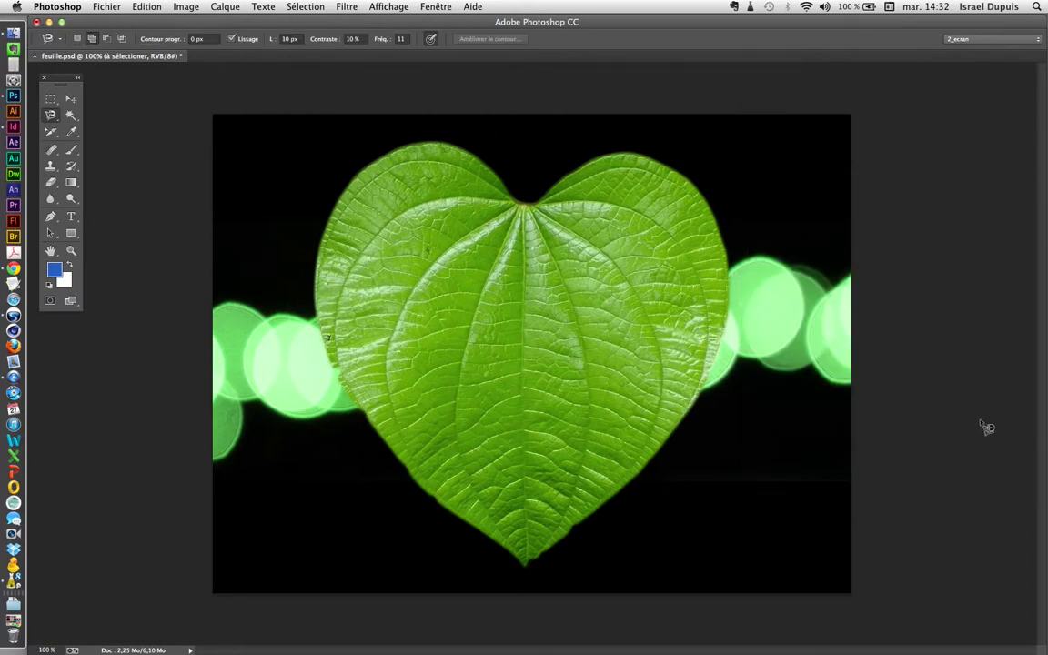
# Step: Show the layers beside the leaf and make the layer mask of "à sélectionner" the editing target
pyautogui.press('F7')
pyautogui.moveTo(828, 225); pyautogui.dragTo(762, 217)
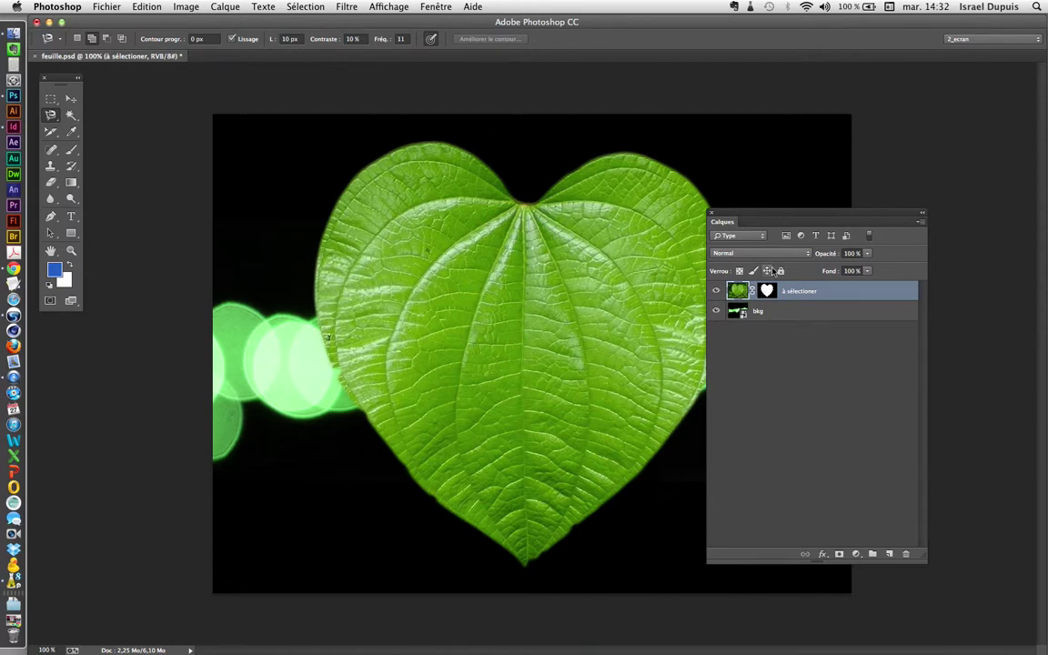
pyautogui.moveTo(778, 216); pyautogui.dragTo(821, 214)
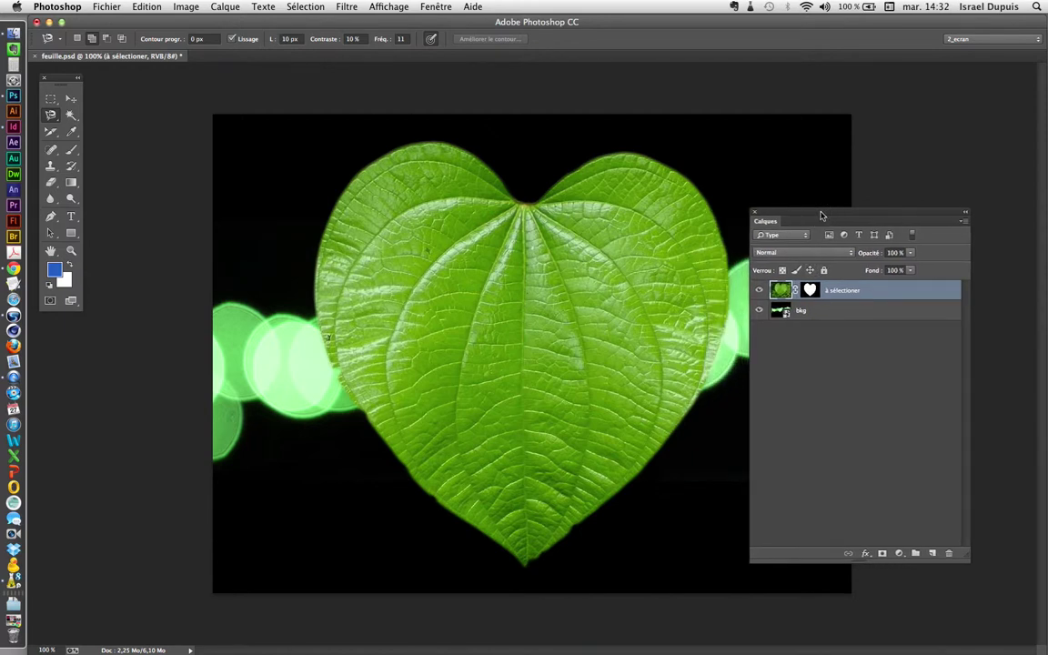
pyautogui.click(818, 289)
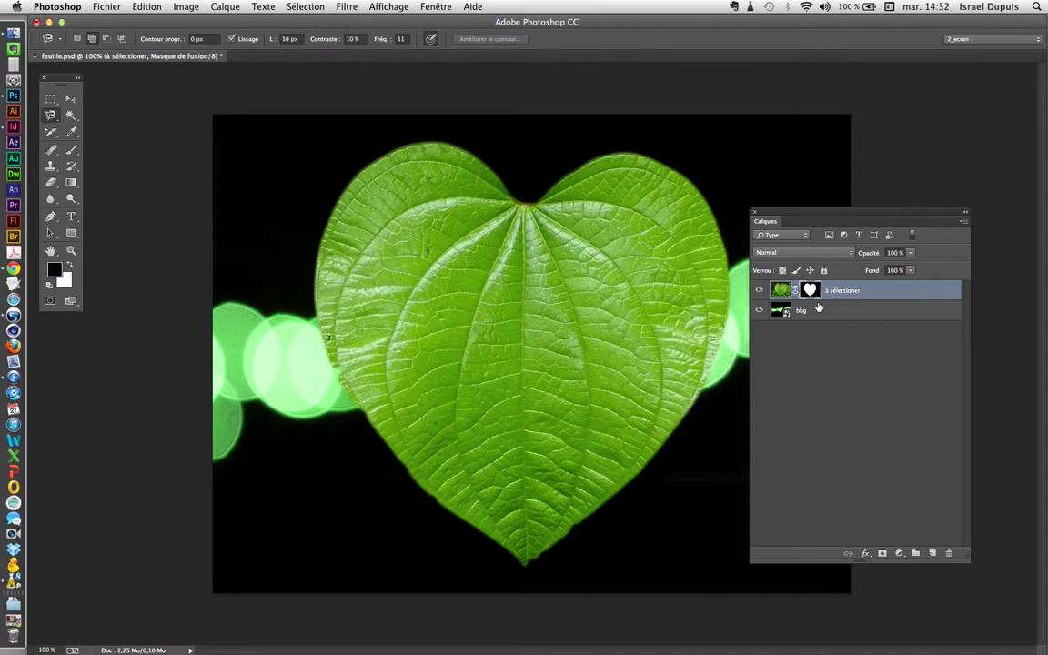
# Step: Choose the Brush for retouching the mask at the leaf's upper notch and set its hardness (Dureté) to 24%
pyautogui.scroll(3, 491, 173)
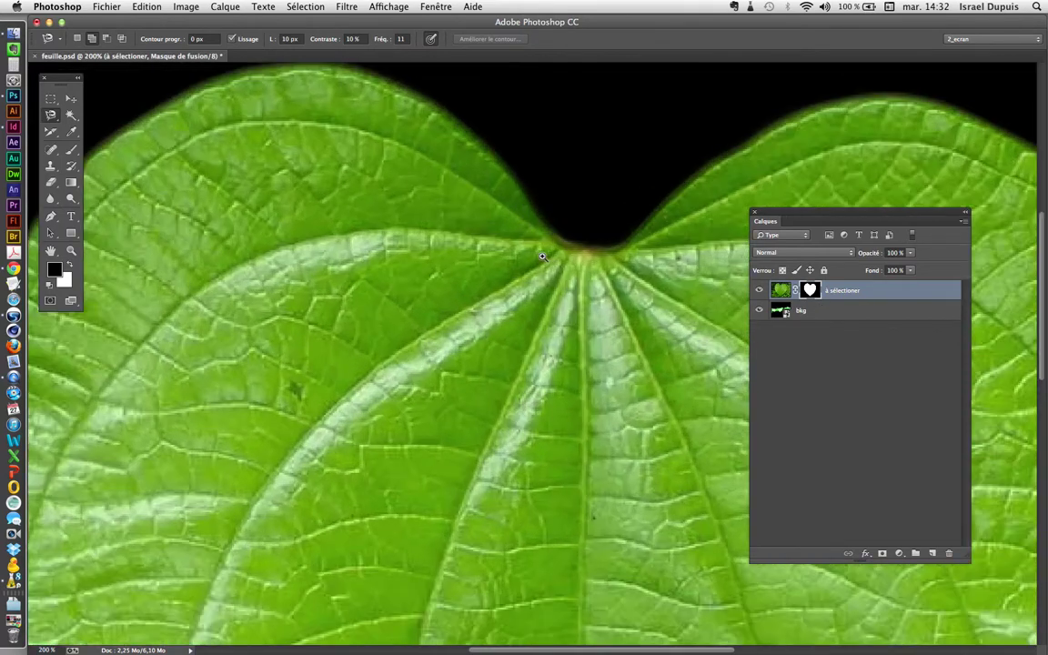
pyautogui.moveTo(518, 271); pyautogui.dragTo(427, 261)
pyautogui.press('b')
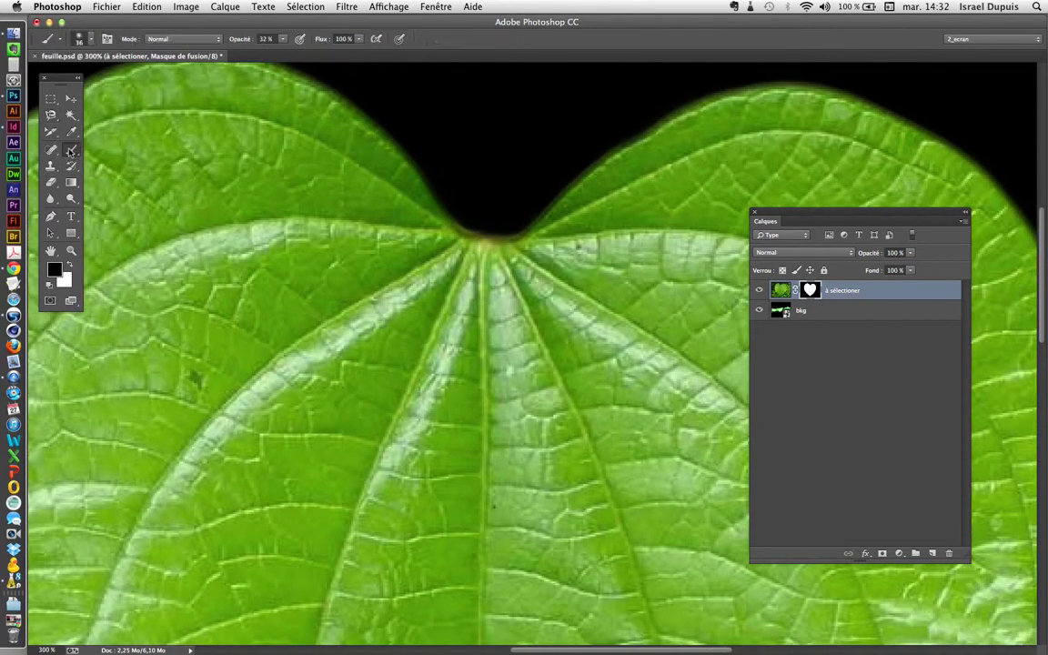
pyautogui.rightClick(491, 198)
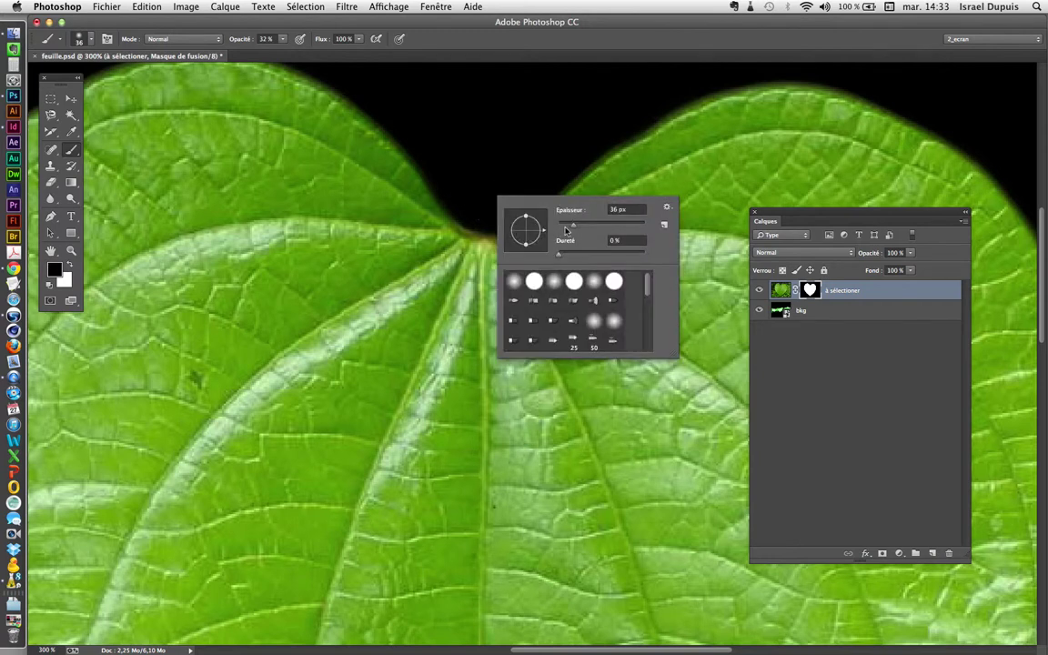
pyautogui.moveTo(561, 255); pyautogui.dragTo(578, 256)
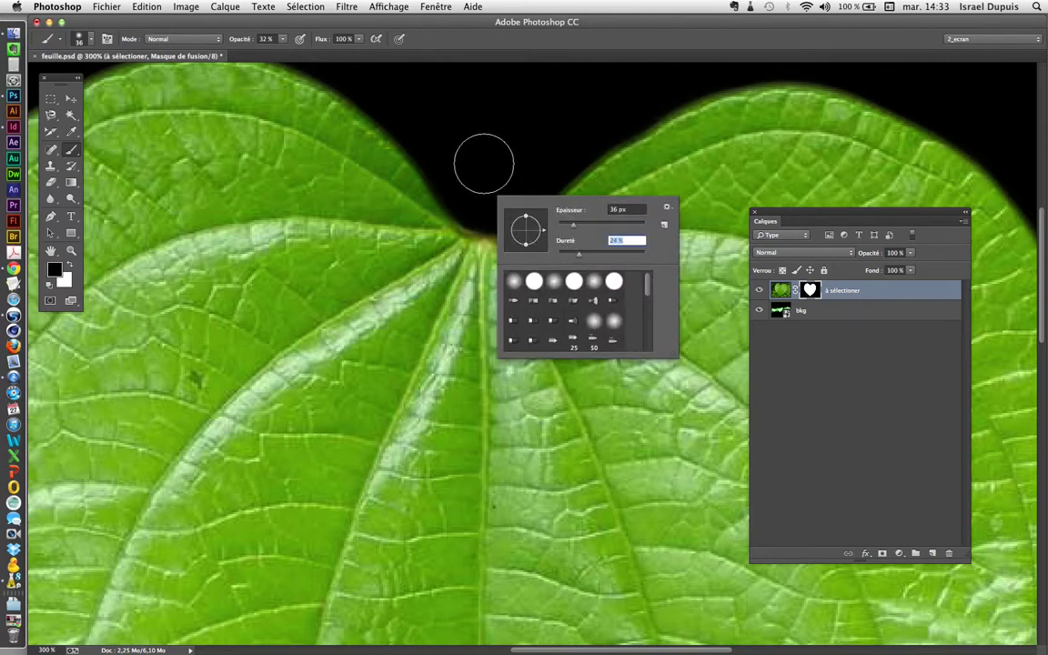
pyautogui.press('Return')
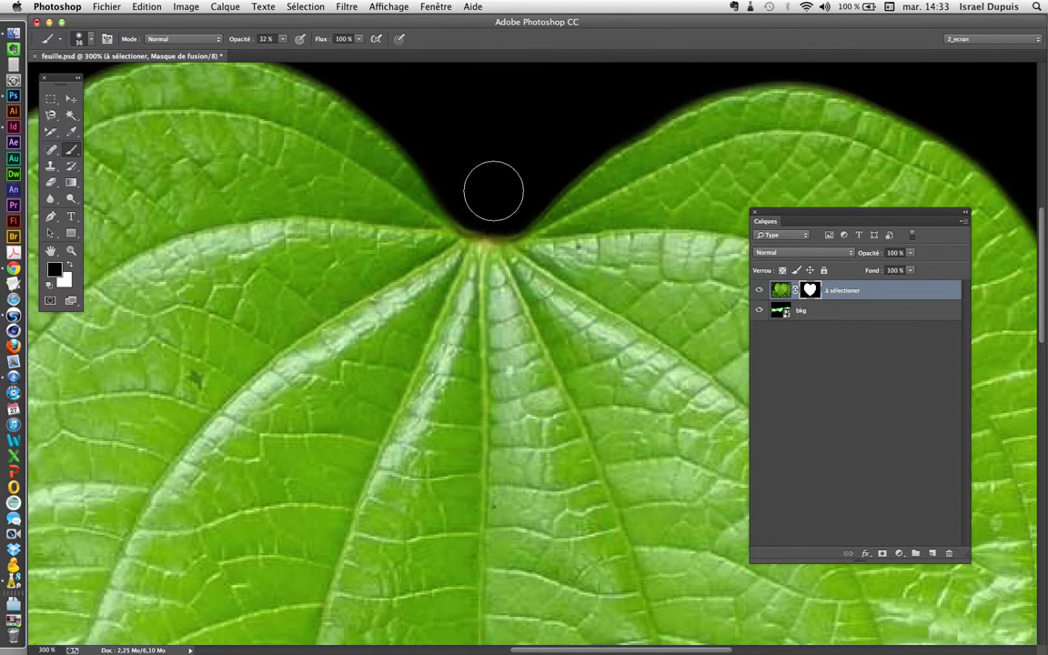
# Step: Try a dab of white at 32% opacity on the mask in the leaf's notch, and undo it
pyautogui.click(69, 268)
pyautogui.click(493, 194)
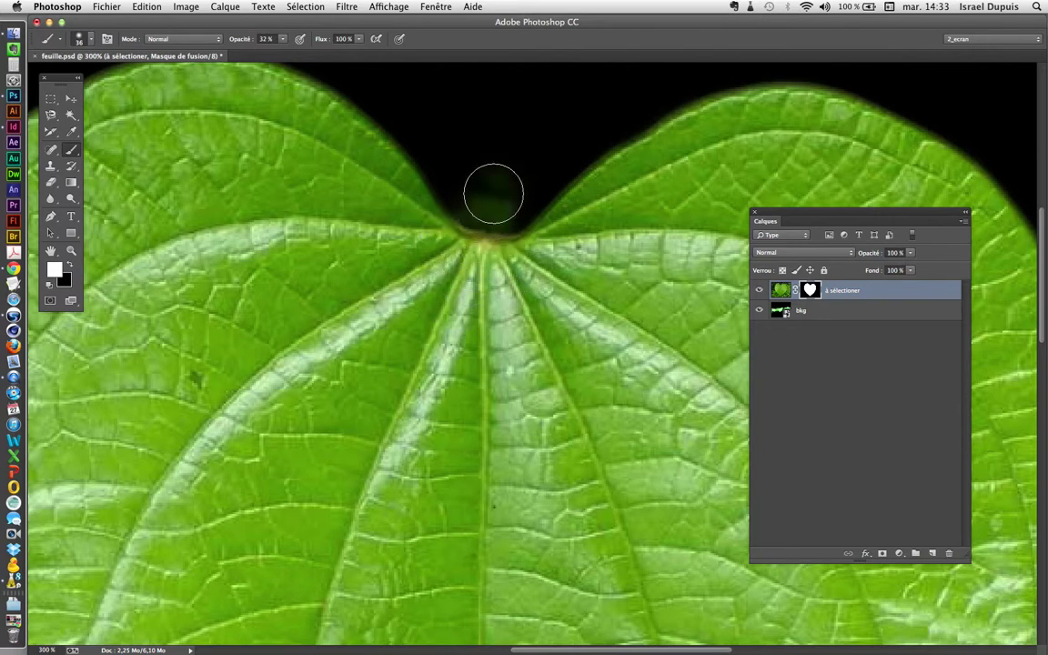
pyautogui.press('super+z')
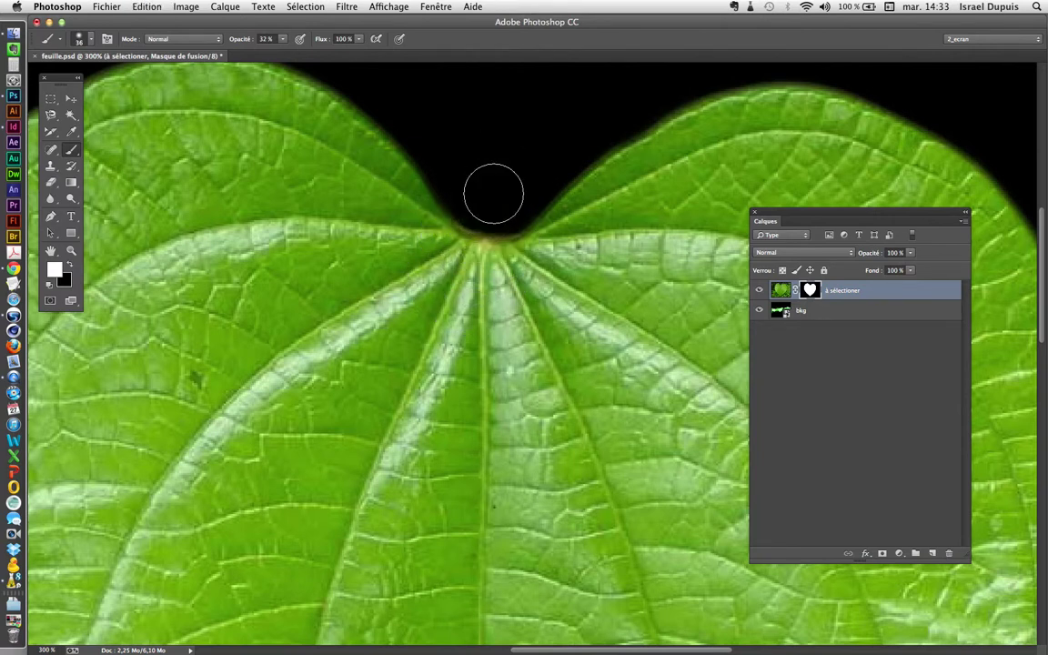
# Step: Set the brush opacity to 100% and paint white on the mask in the notch to reveal the hidden image
pyautogui.moveTo(282, 44); pyautogui.dragTo(343, 55)
pyautogui.click(501, 178)
pyautogui.press('[')
pyautogui.press('[')
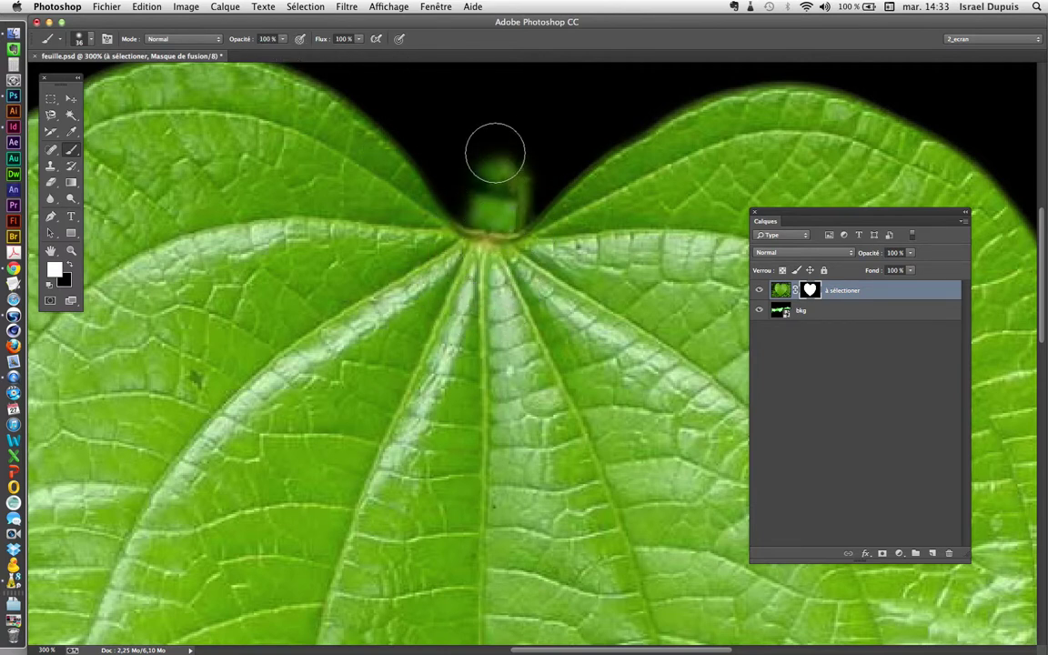
# Step: Paint black on the mask over the revealed patch in the notch to hide it again
pyautogui.click(70, 264)
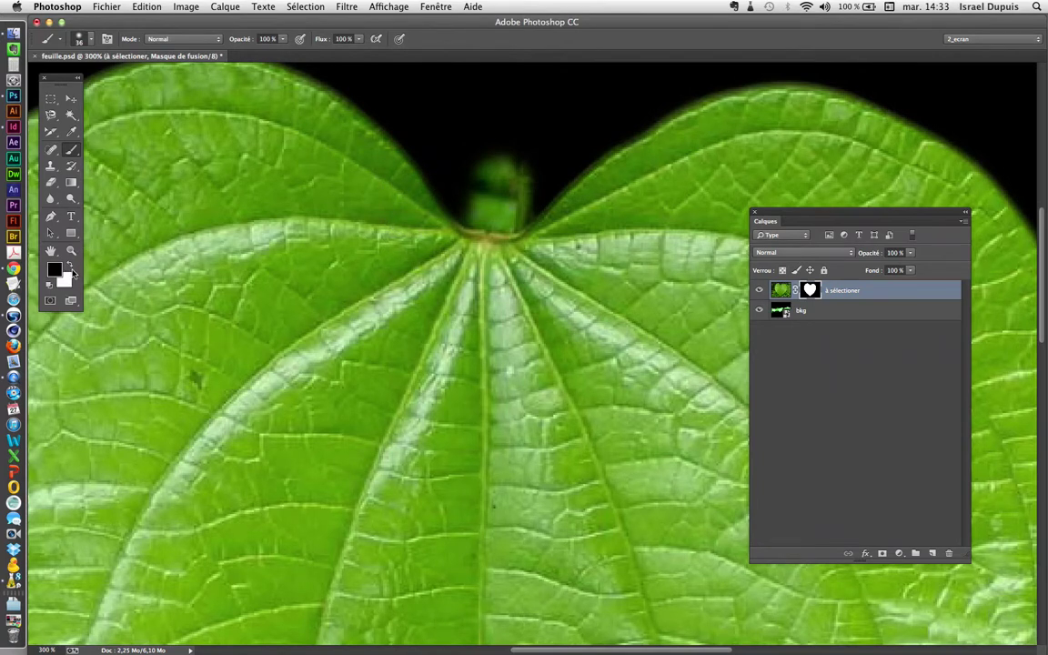
pyautogui.moveTo(513, 164)
pyautogui.mouseDown()
pyautogui.moveTo(470, 182)
pyautogui.moveTo(513, 192)
pyautogui.moveTo(496, 202)
pyautogui.moveTo(480, 192)
pyautogui.moveTo(503, 203)
pyautogui.mouseUp()
pyautogui.press('x')
pyautogui.press('x')
# Step: Set the brush hardness (Dureté) to 76% and paint black on the mask along the bottom of the notch
pyautogui.rightClick(506, 203)
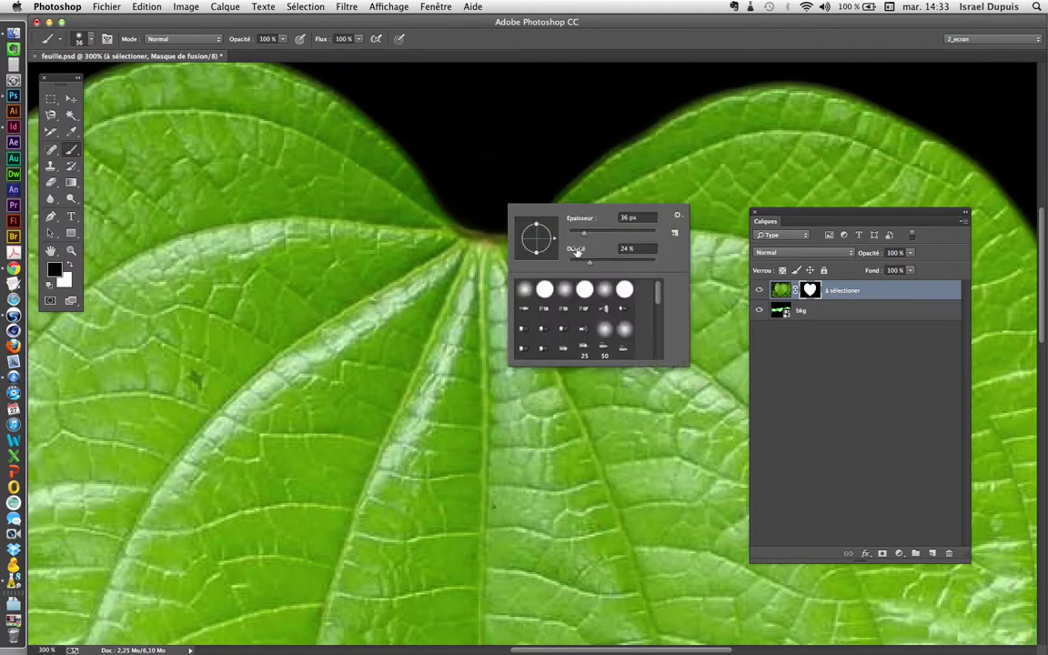
pyautogui.moveTo(604, 261); pyautogui.dragTo(622, 265)
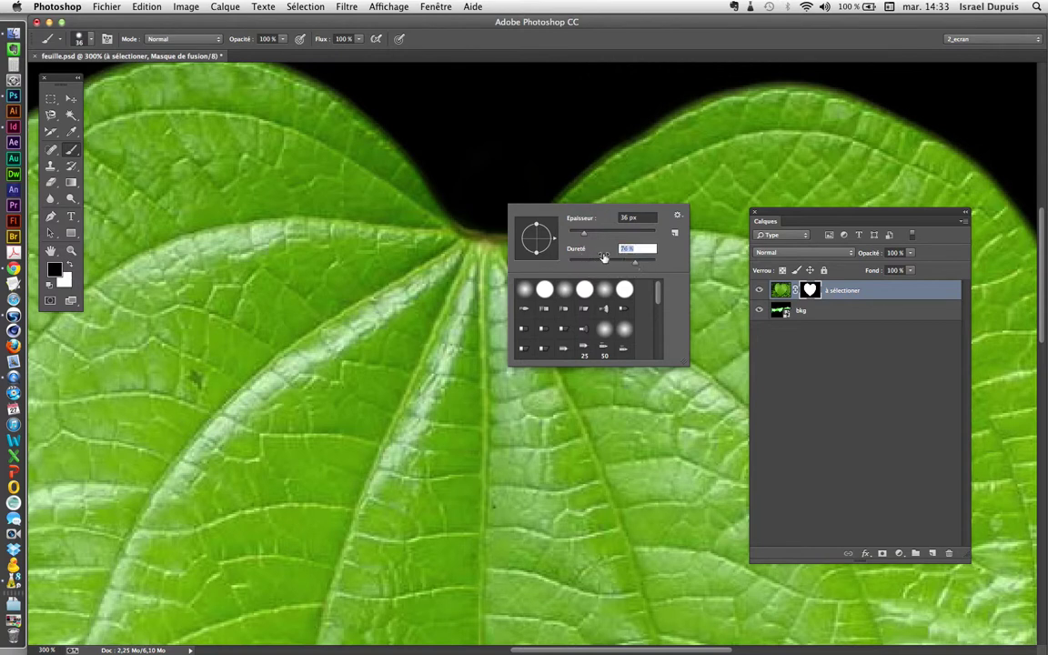
pyautogui.click(482, 201)
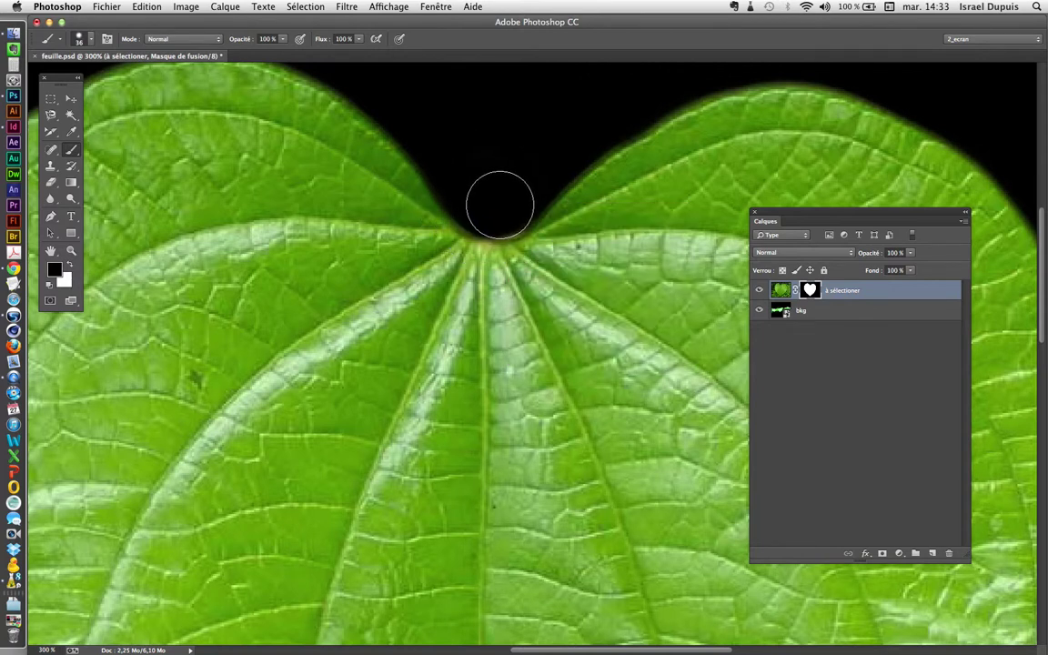
pyautogui.moveTo(499, 201)
pyautogui.mouseDown()
pyautogui.moveTo(487, 204)
pyautogui.moveTo(499, 205)
pyautogui.moveTo(489, 199)
pyautogui.moveTo(509, 187)
pyautogui.mouseUp()
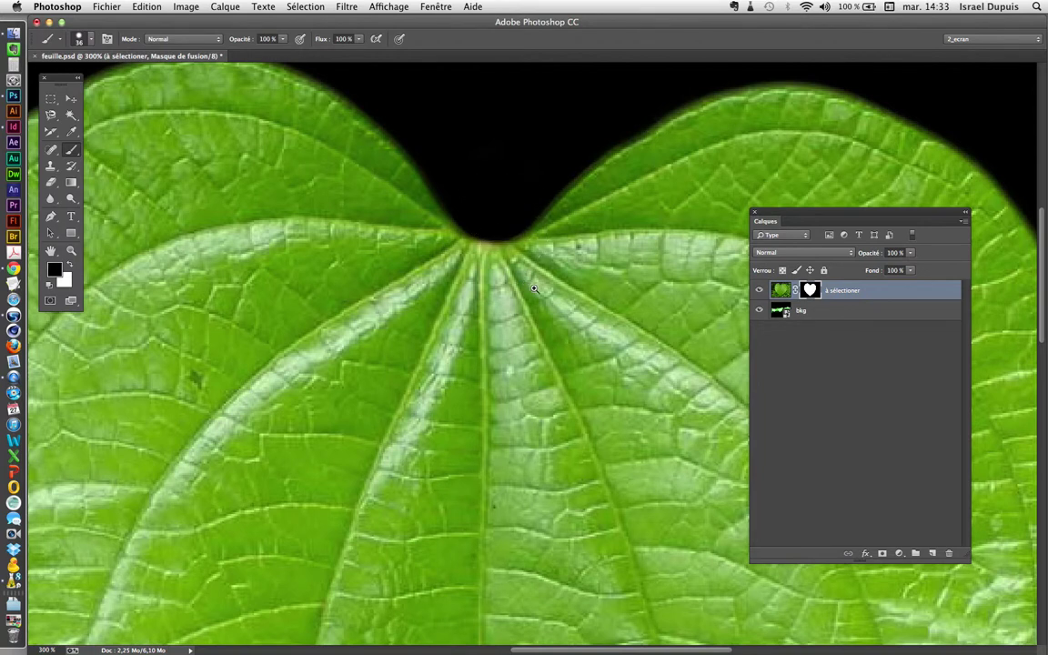
# Step: Set the brush size (Epaisseur) to 2 px and mask out the small dark hole near the leaf's left edge with black
pyautogui.press('super+minus')
pyautogui.press('super+minus')
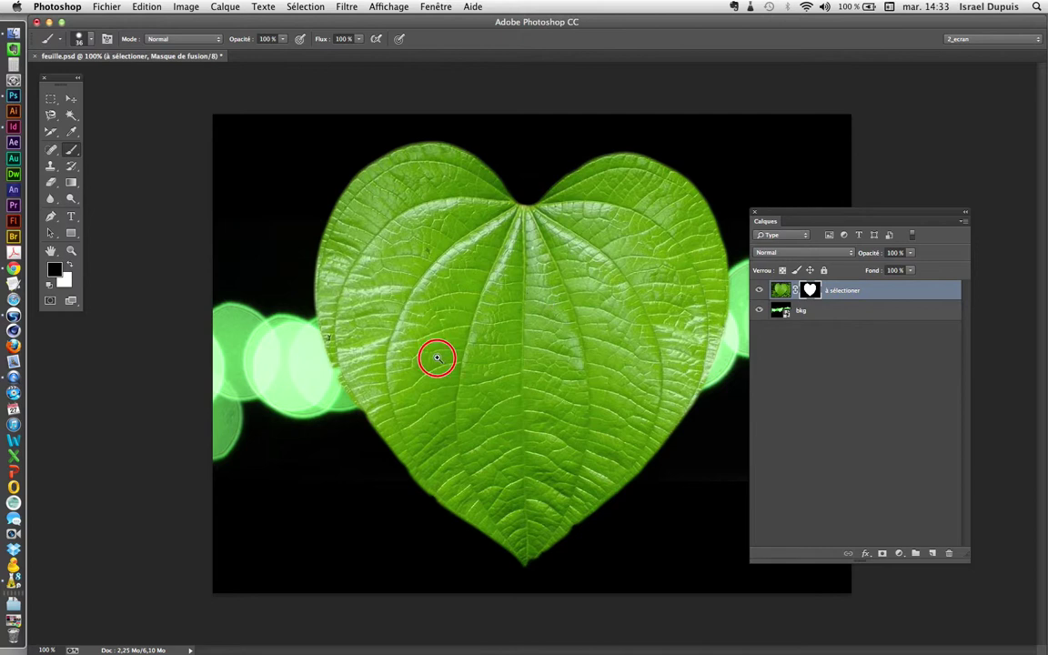
pyautogui.press('super+plus')
pyautogui.press('super+plus')
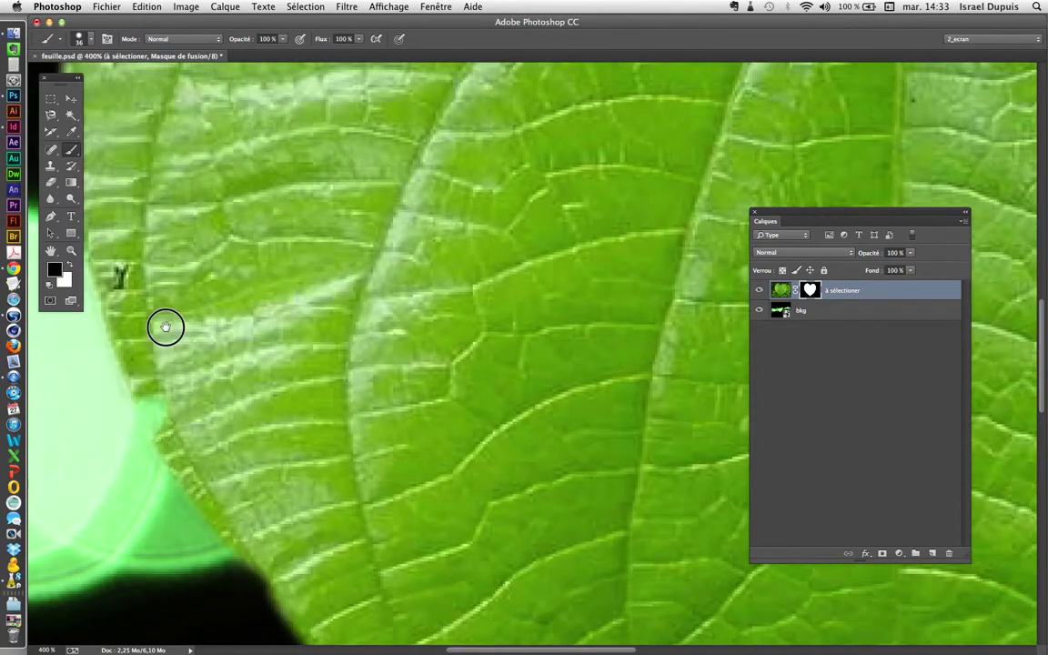
pyautogui.press('super+plus')
pyautogui.rightClick(314, 355)
pyautogui.moveTo(394, 383); pyautogui.dragTo(384, 383)
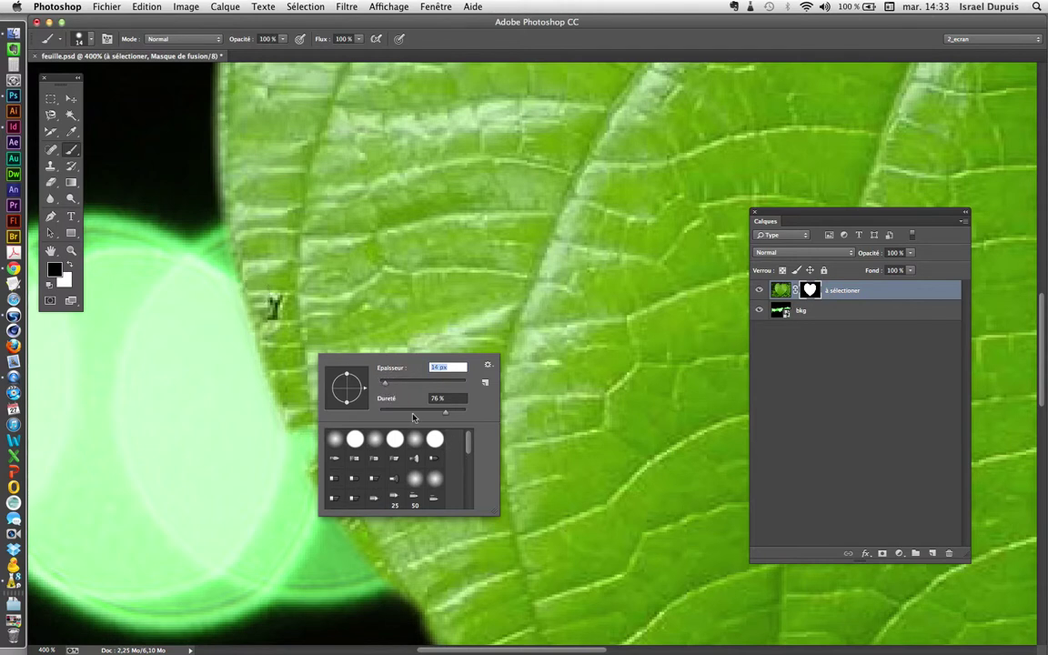
pyautogui.write('5')
pyautogui.write('2')
pyautogui.press('Return')
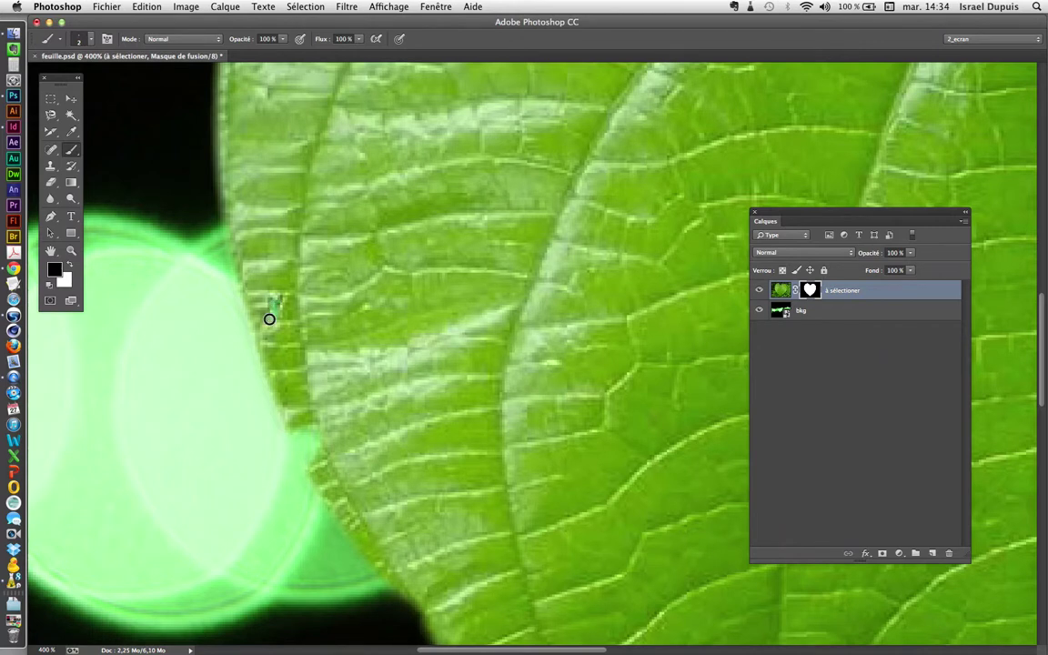
pyautogui.moveTo(278, 305); pyautogui.dragTo(273, 312)
pyautogui.keyDown('alt'); pyautogui.click(372, 355); pyautogui.keyUp('alt')
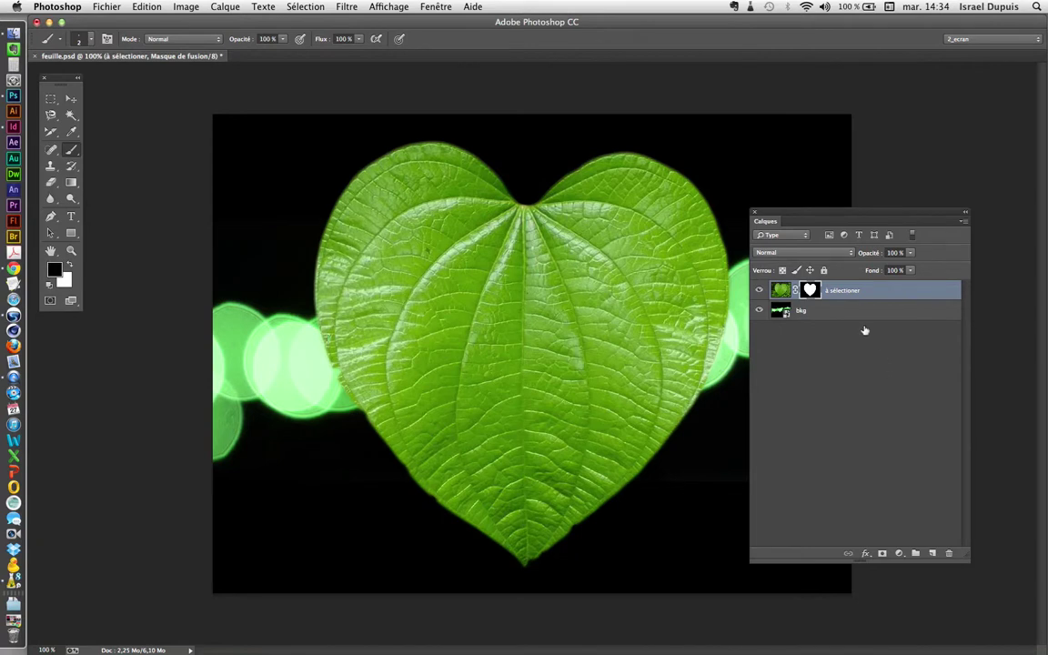
# Step: Disable and re-enable the layer mask of "à sélectionner" to compare the cutout with the original photo
pyautogui.keyDown('shift'); pyautogui.click(809, 290); pyautogui.keyUp('shift')
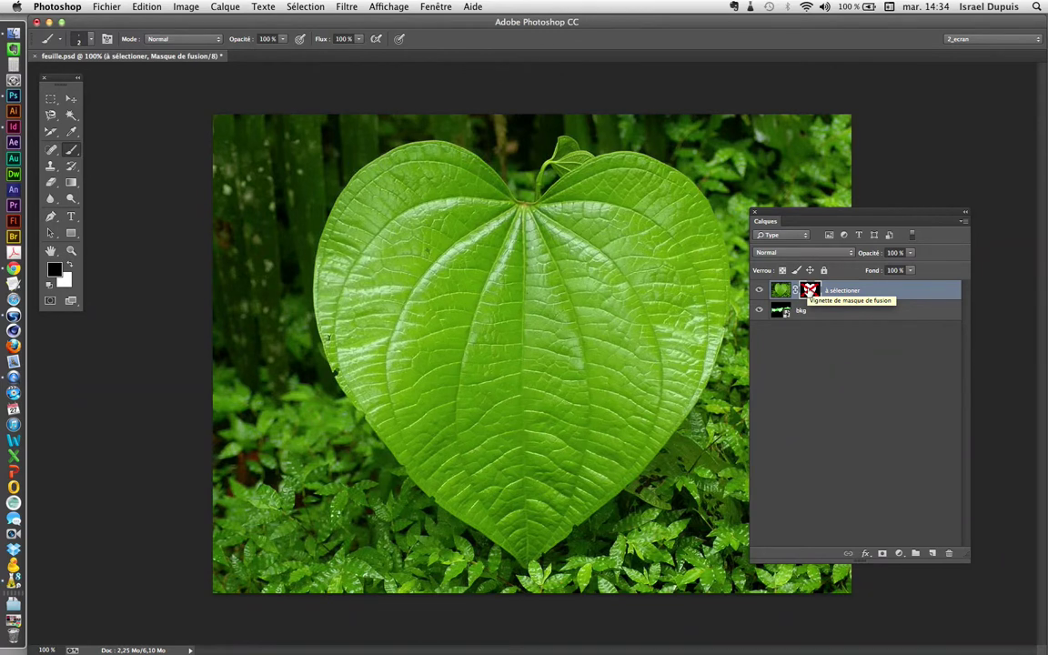
pyautogui.keyDown('shift'); pyautogui.click(810, 291); pyautogui.keyUp('shift')
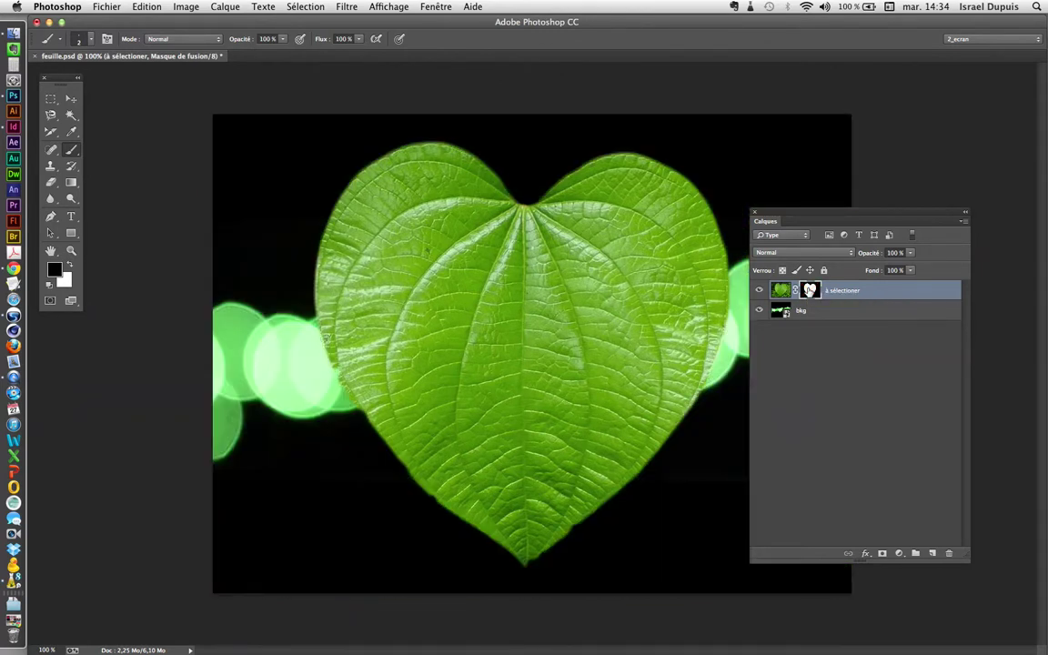